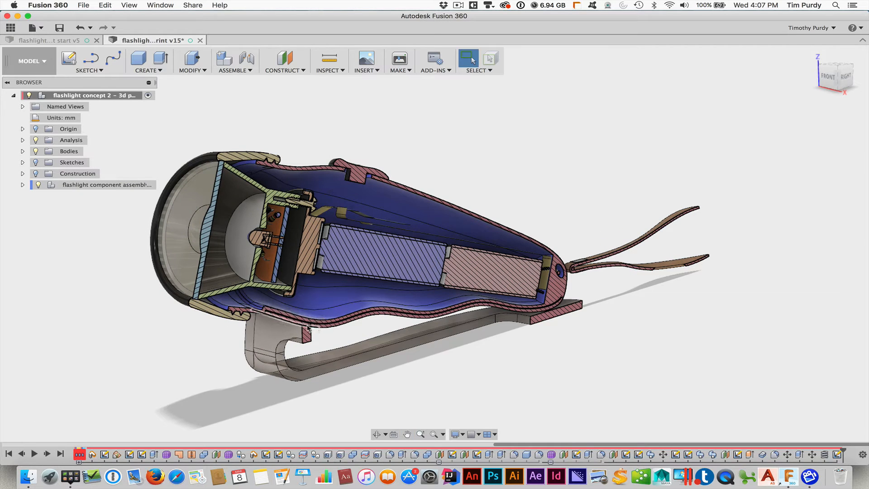
Step: Turn off the section analysis and pick the textured lower grip of the flashlight body
scroll(286, 323, up, 5)
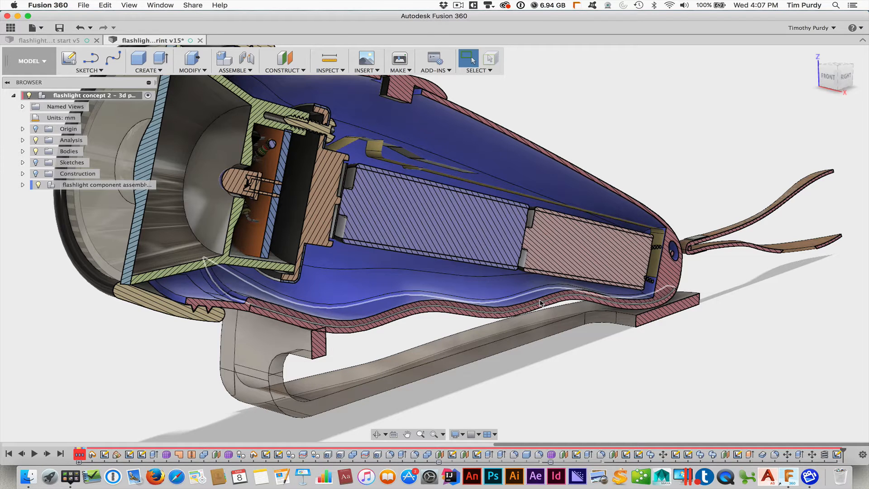
click(40, 142)
click(437, 272)
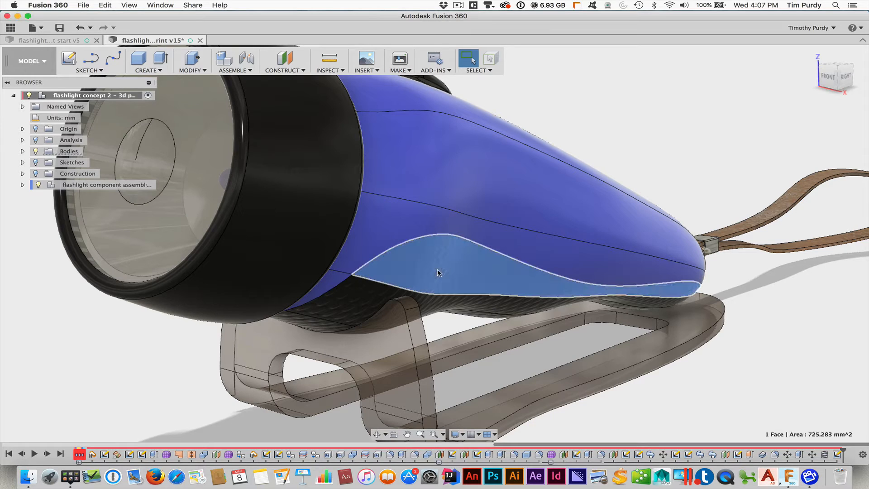
double_click(438, 273)
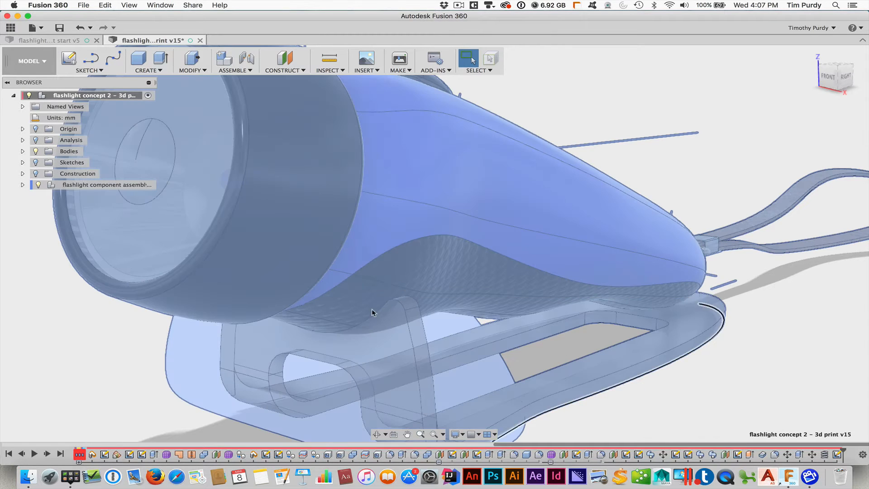
Step: Try to free-move the Body - lower body about 11.6 mm down along Z, with the base hidden
click(22, 151)
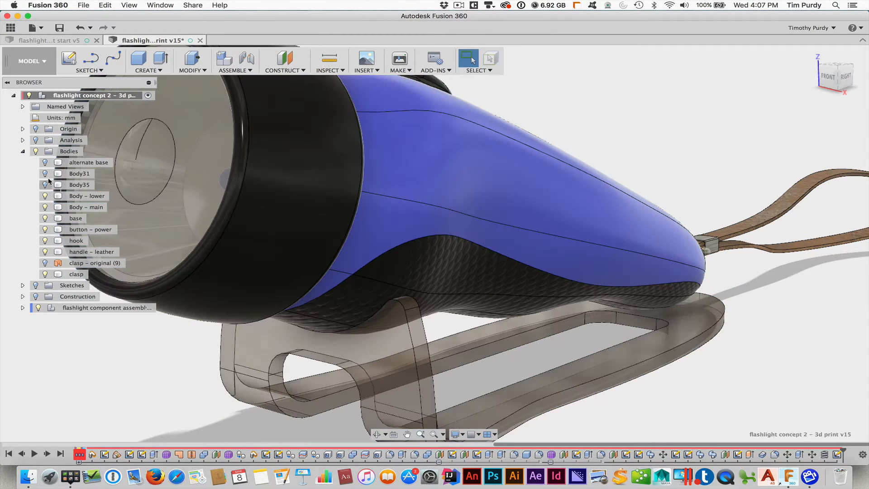
key(Escape)
right_click(76, 198)
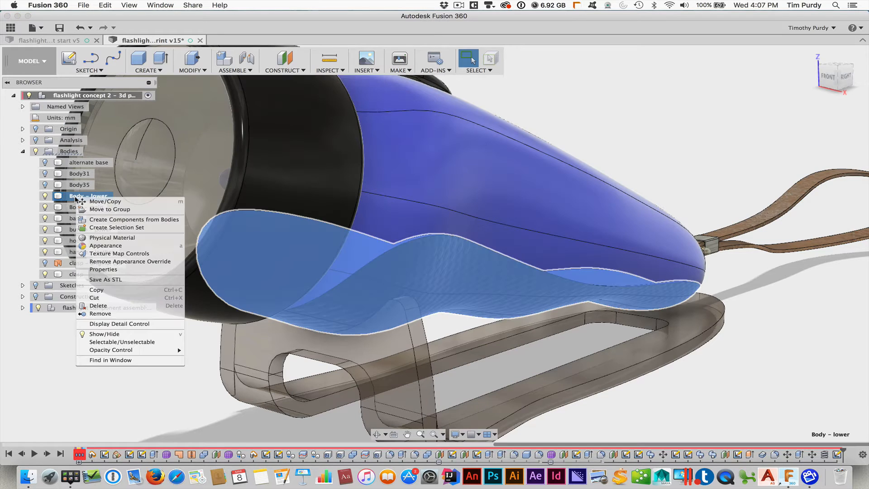
click(82, 202)
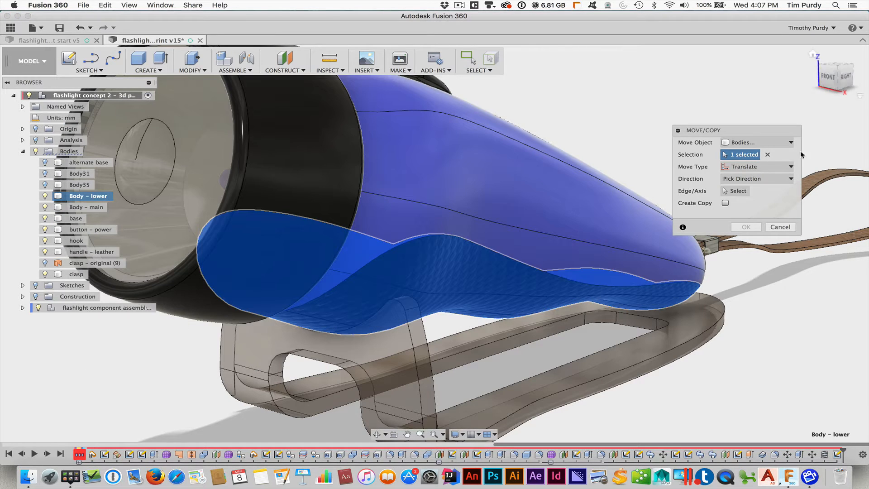
click(744, 167)
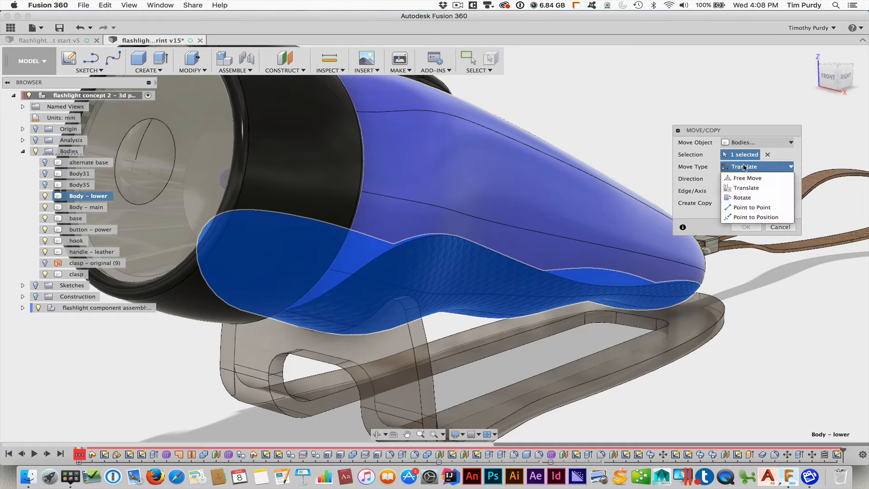
click(742, 177)
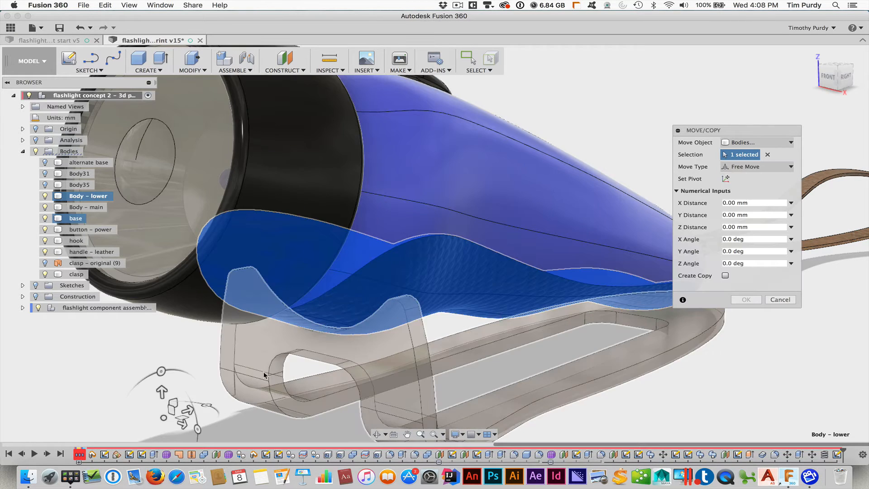
scroll(271, 353, down, 2)
drag(188, 382, 184, 433)
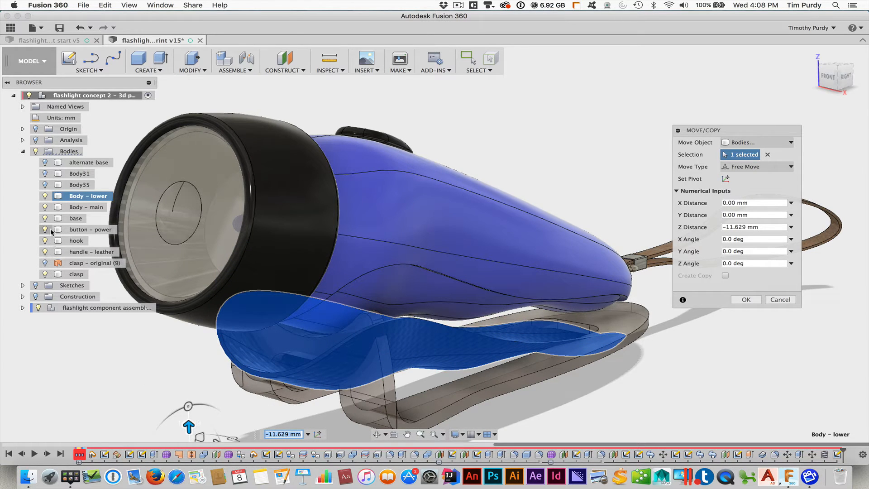
click(45, 218)
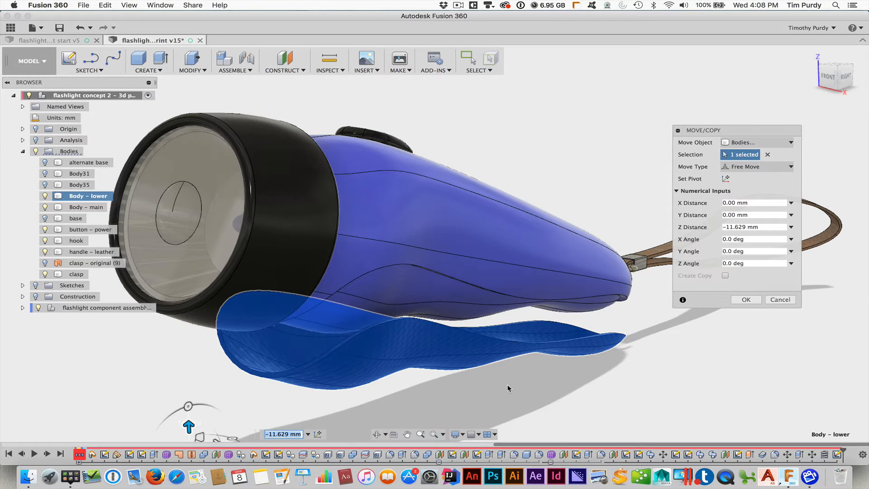
mouse_move(555, 392)
shift+middle_down()
mouse_move(552, 369)
mouse_move(550, 375)
shift+middle_up()
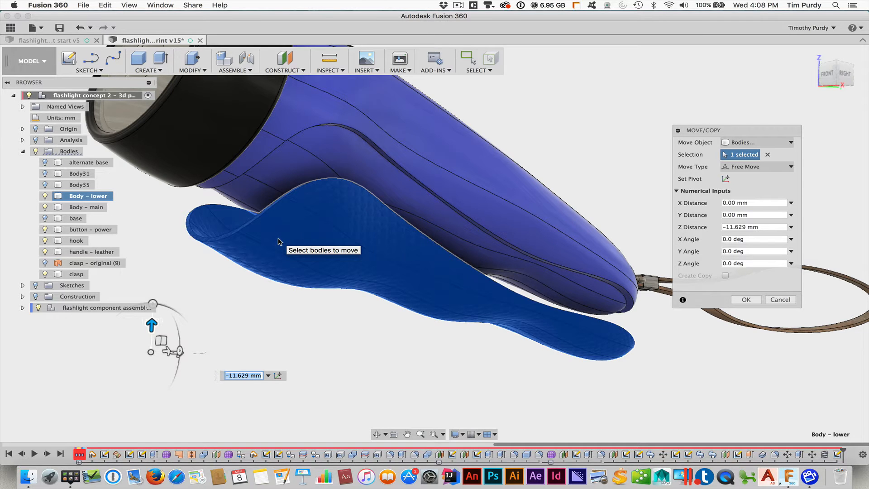
click(781, 299)
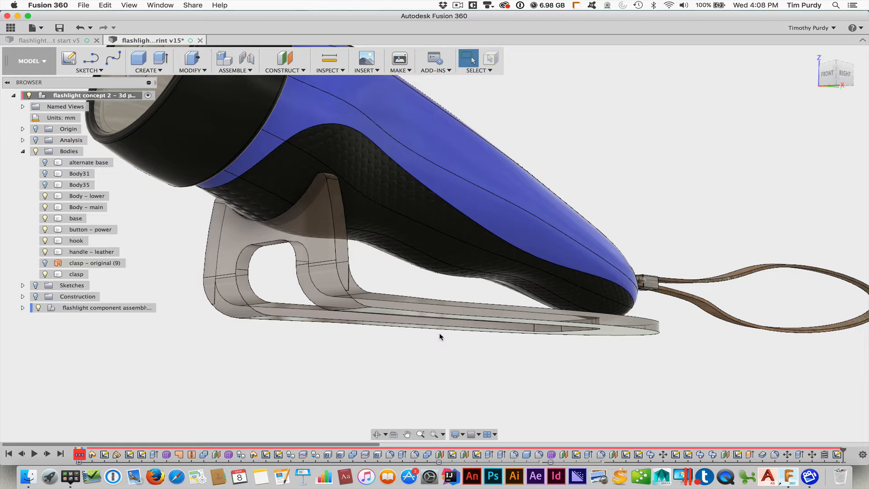
Step: Turn the section analysis back on and examine how the lower body fits at the flashlight's tail end
middle_drag(448, 350, 540, 381)
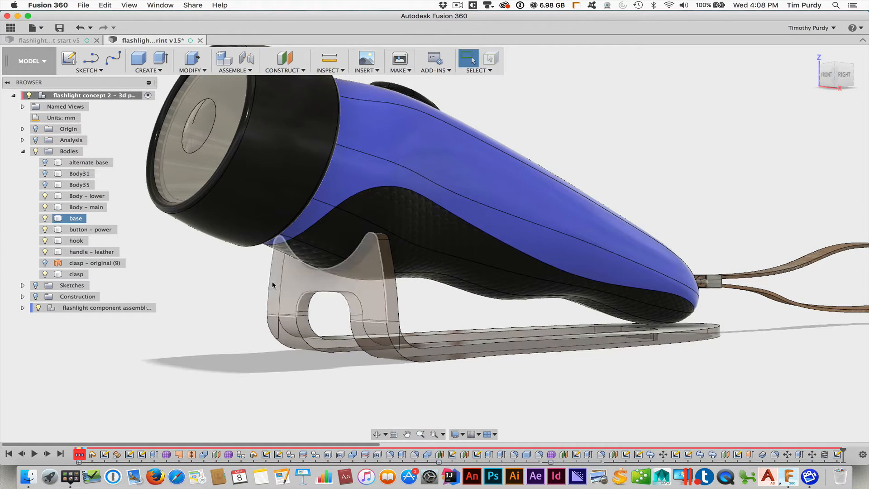
click(37, 141)
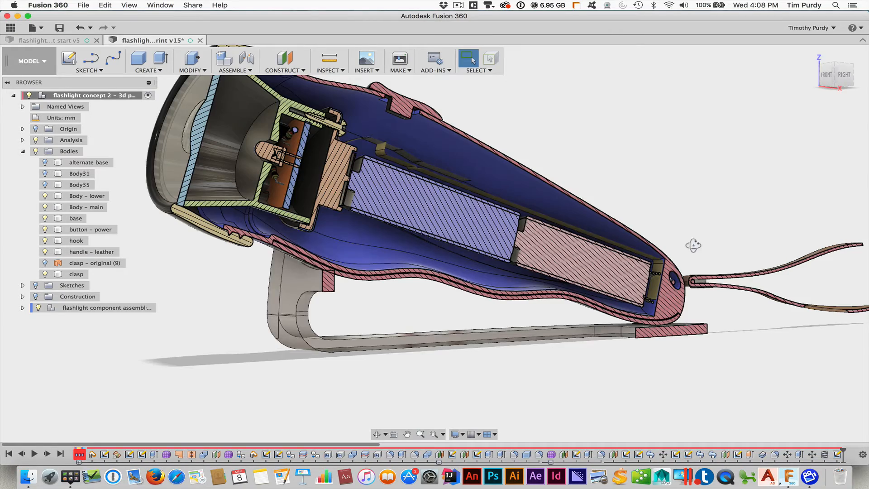
shift+middle_drag(694, 249, 666, 283)
scroll(669, 302, up, 5)
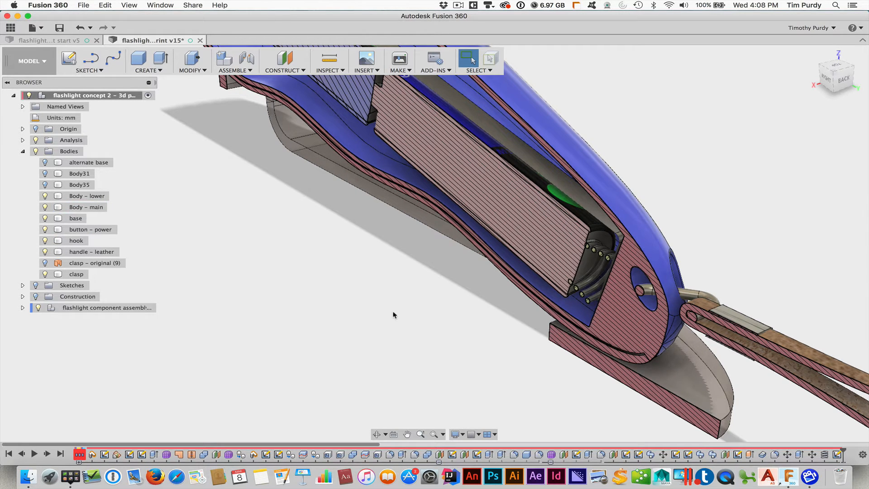
Step: Switch to the flashlight concept 2 - split start design and check its entry in the Assignment 3 project folder
click(70, 43)
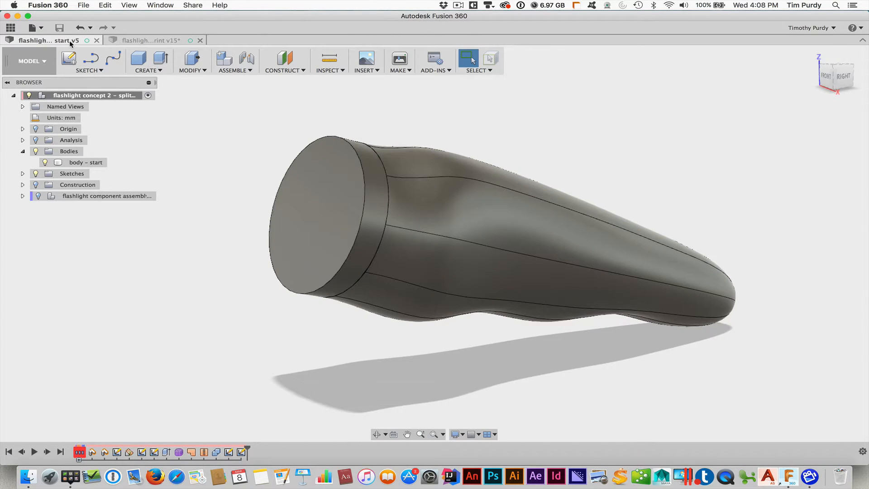
click(10, 28)
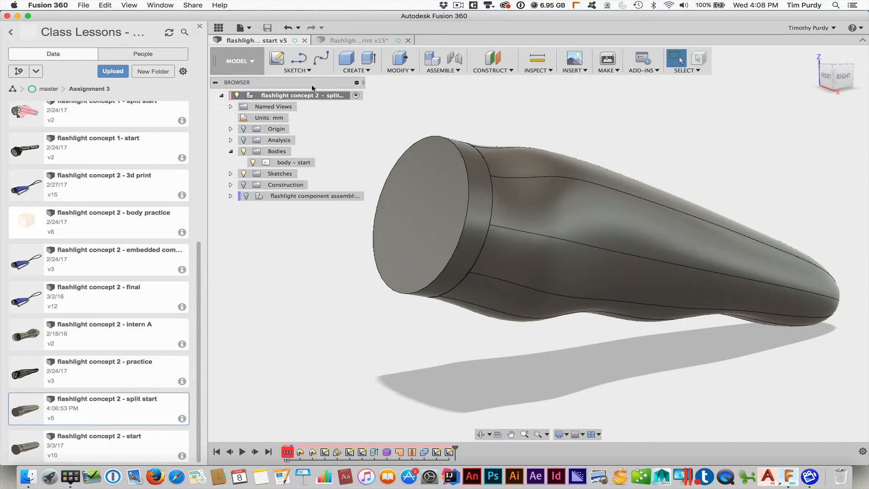
click(218, 27)
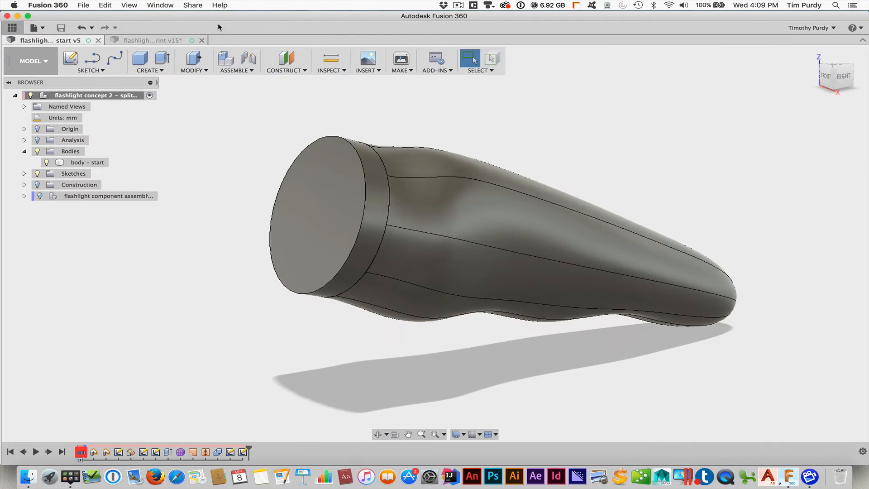
shift+middle_drag(227, 281, 229, 281)
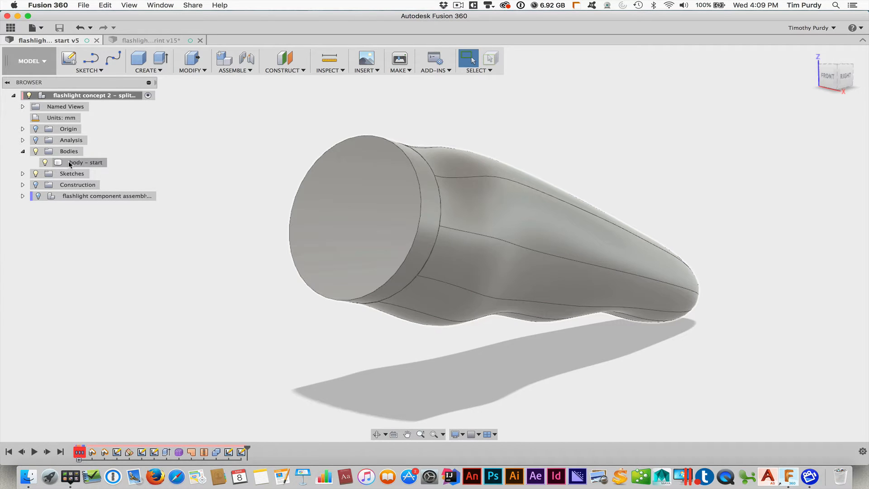
Step: Try to create a copy of the body - start body with Free Move, offset 1 mm in X
right_click(68, 163)
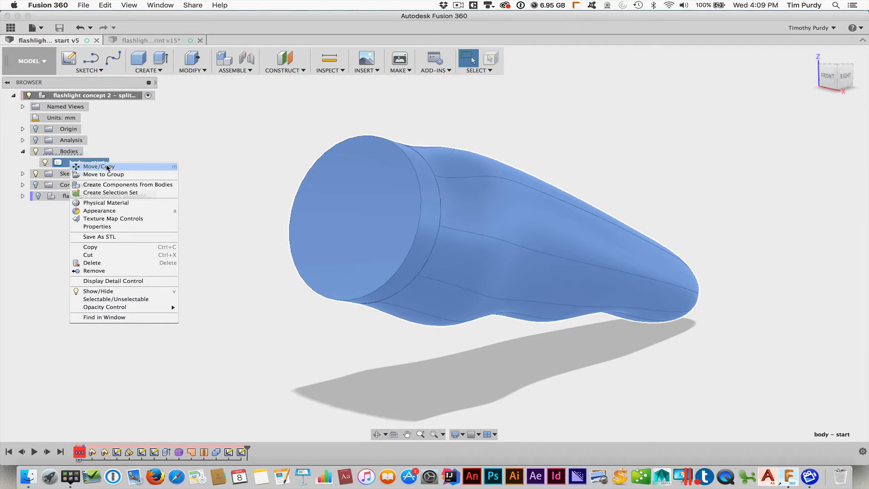
click(107, 167)
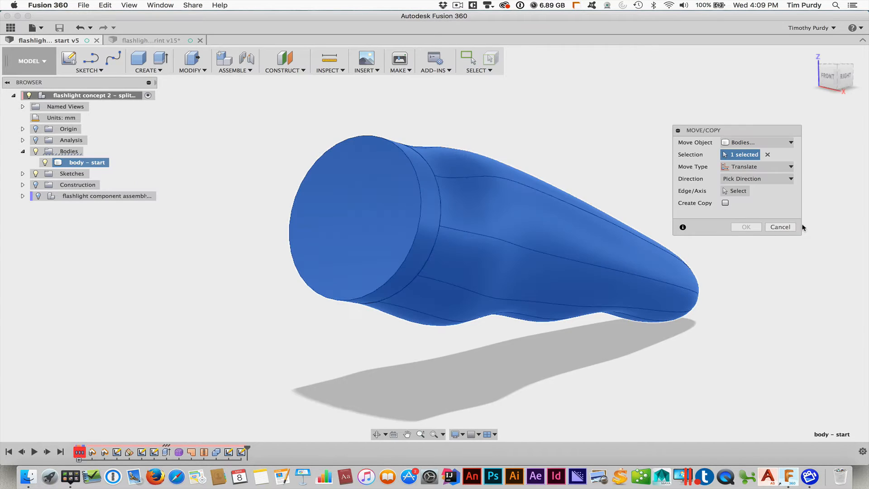
click(726, 203)
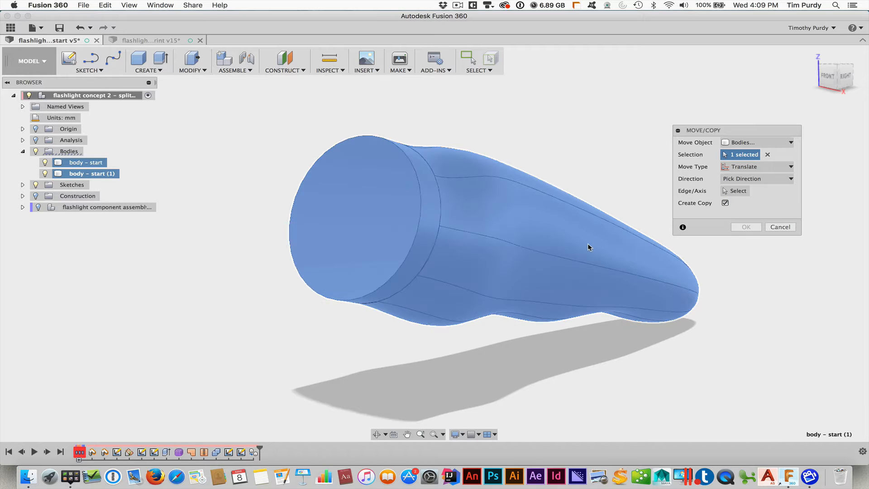
click(758, 167)
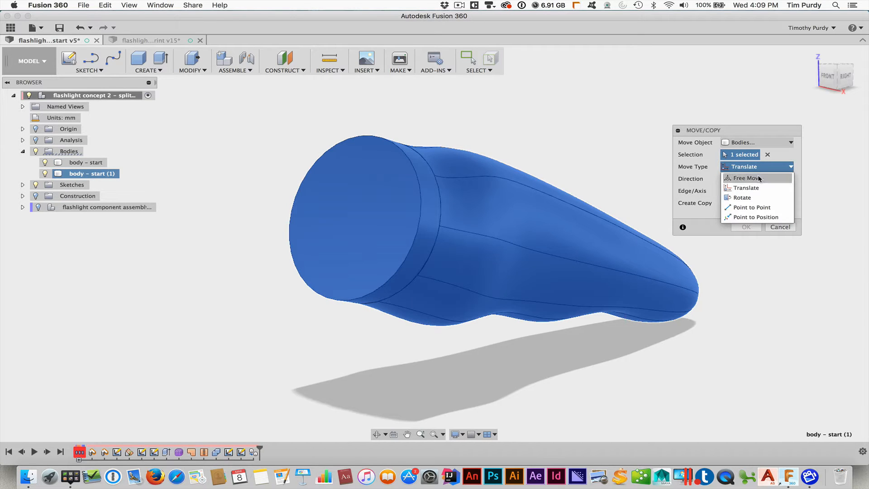
click(759, 178)
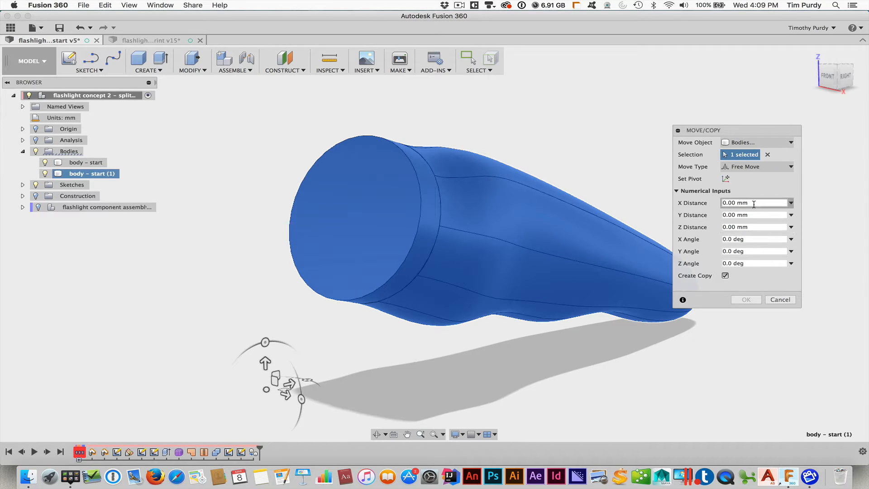
drag(720, 203, 771, 200)
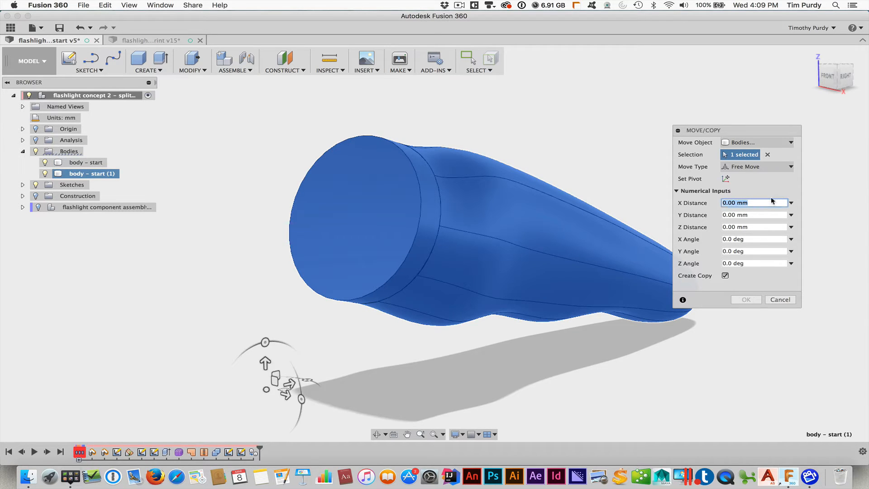
text(0)
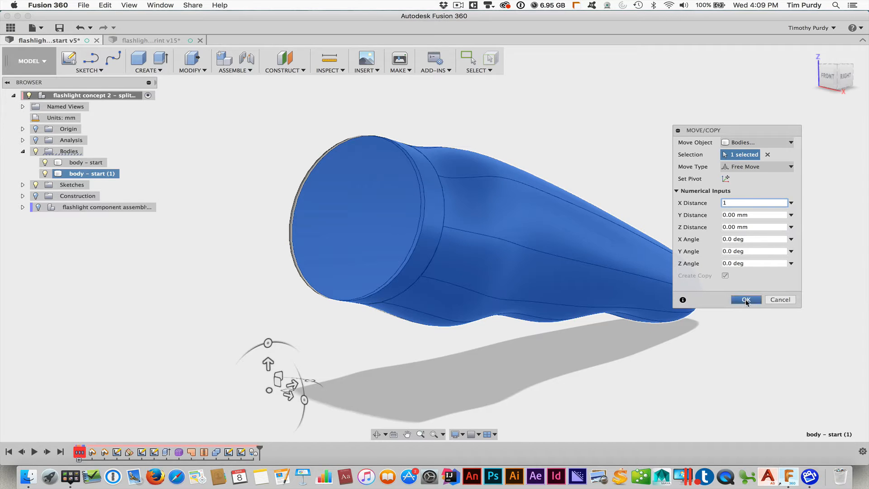
click(775, 300)
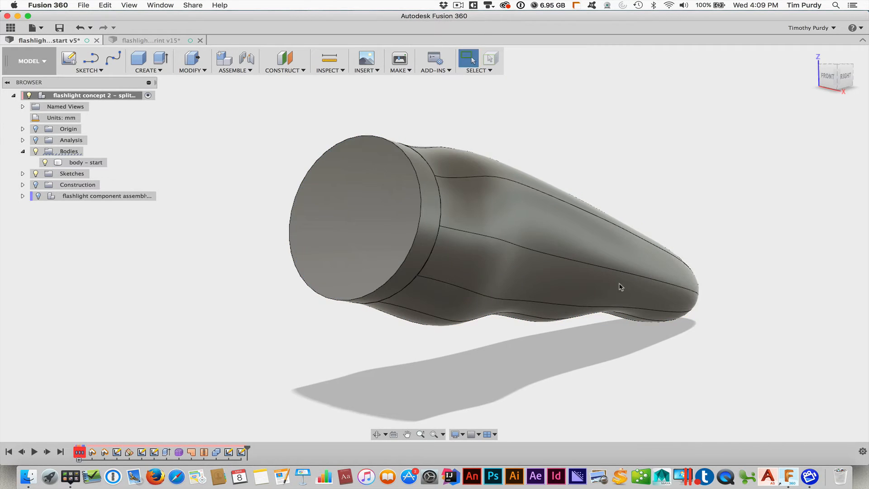
Step: Copy the body - start body and paste the duplicate into Bodies in place, with no move distance or rotation
right_click(75, 164)
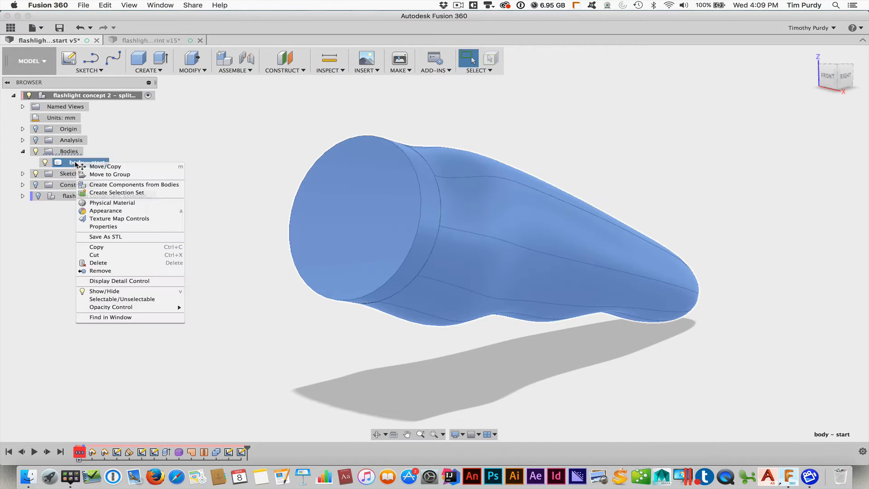
click(94, 247)
click(164, 174)
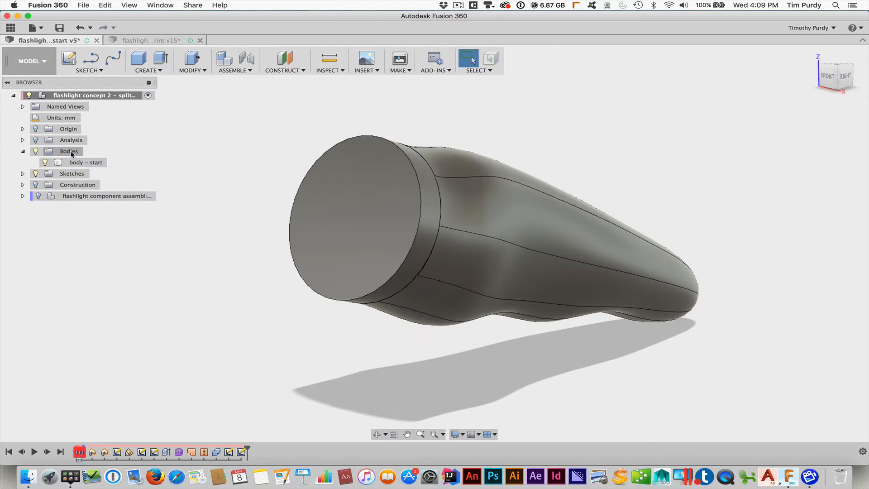
right_click(72, 154)
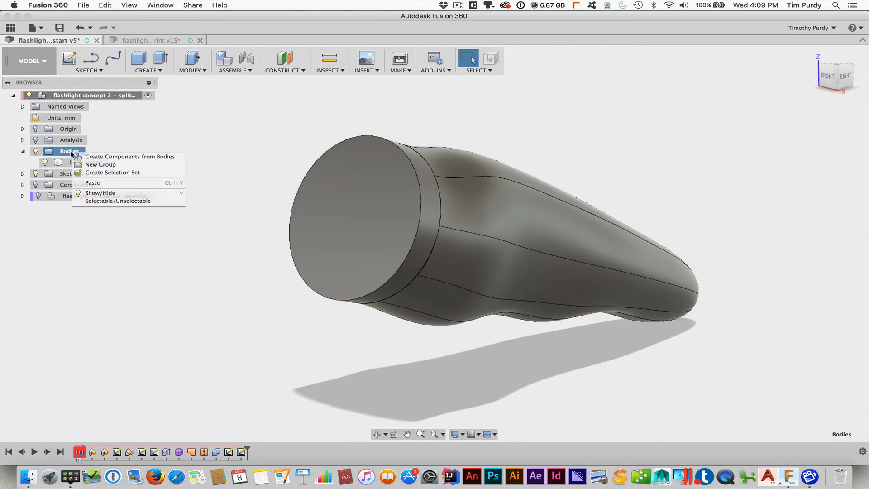
click(93, 183)
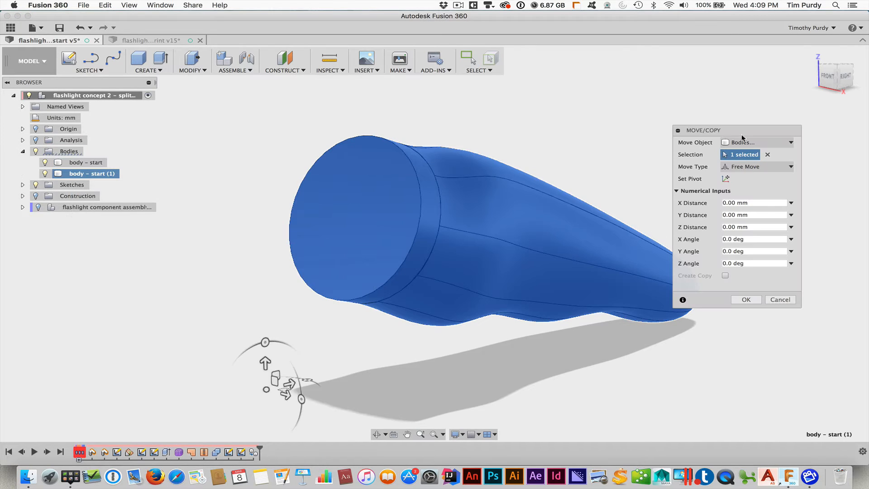
drag(732, 128, 657, 107)
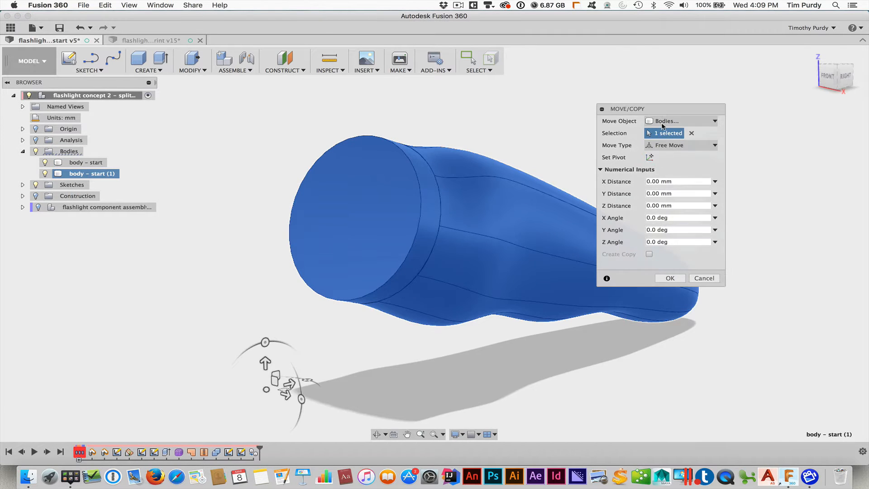
click(669, 279)
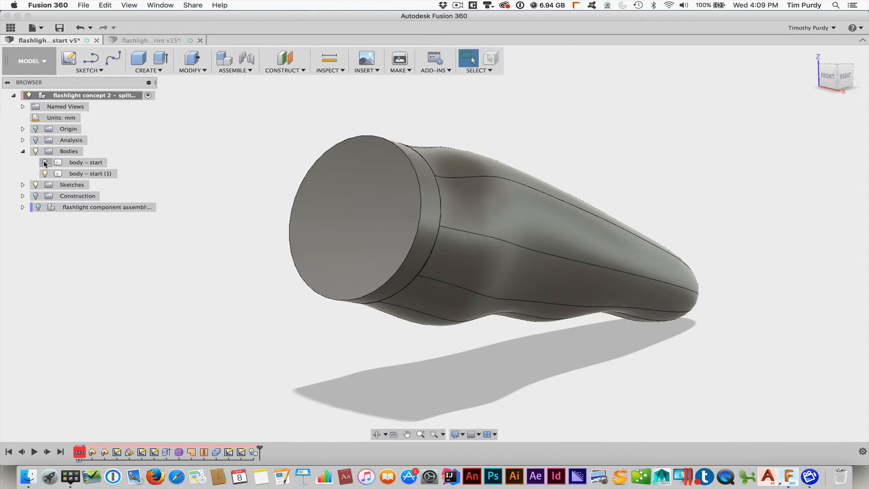
Step: Show the Sketch split line and use it to split the duplicate body - start (1) with Split Body, extending the splitting tool
shift+middle_drag(182, 232, 338, 226)
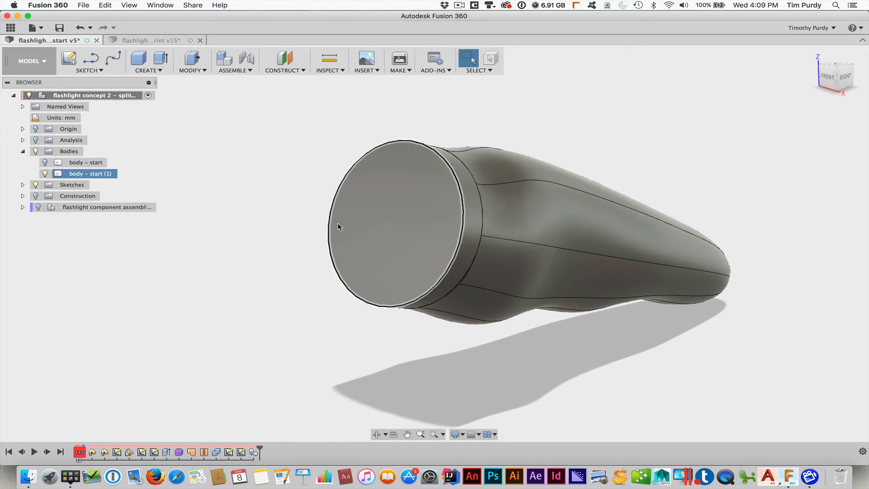
click(25, 185)
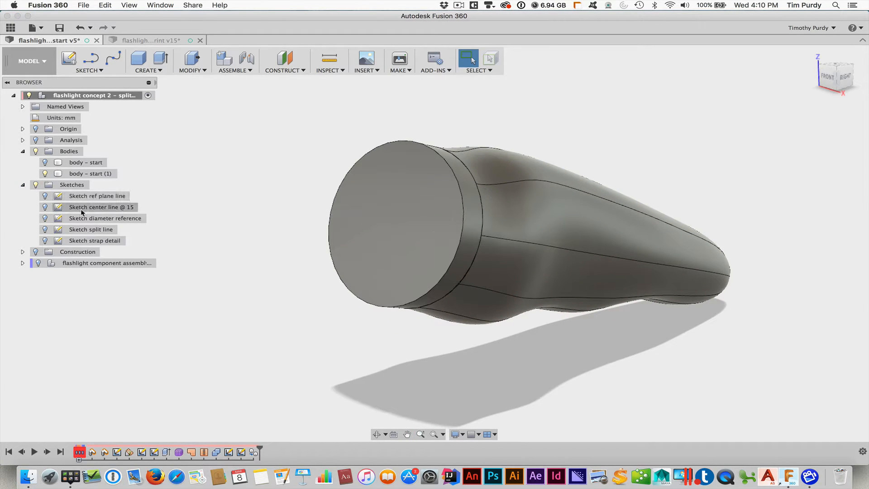
click(45, 229)
click(191, 70)
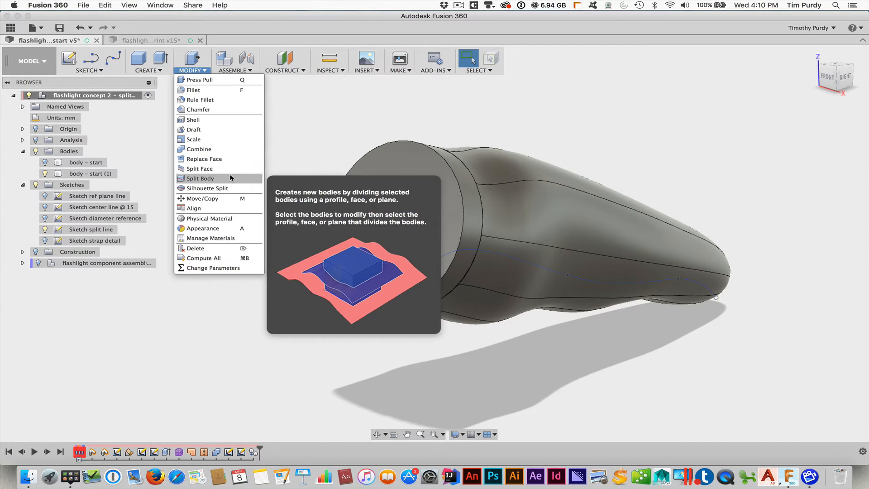
click(230, 177)
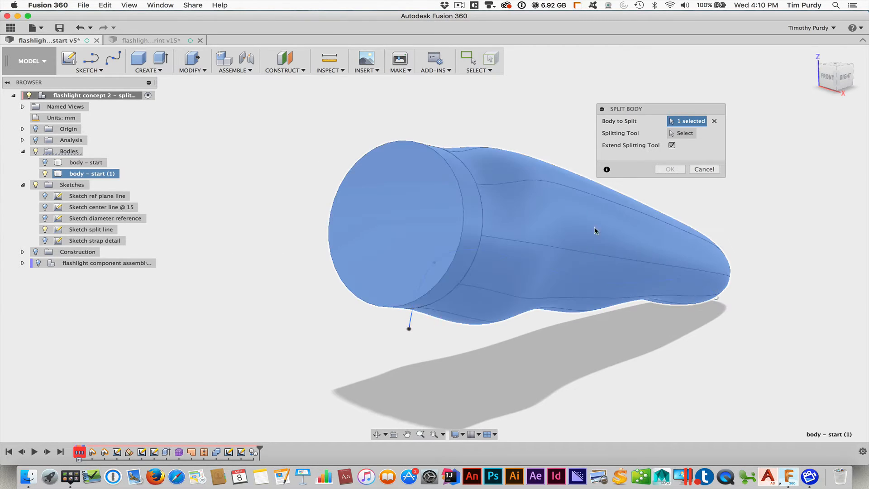
click(573, 224)
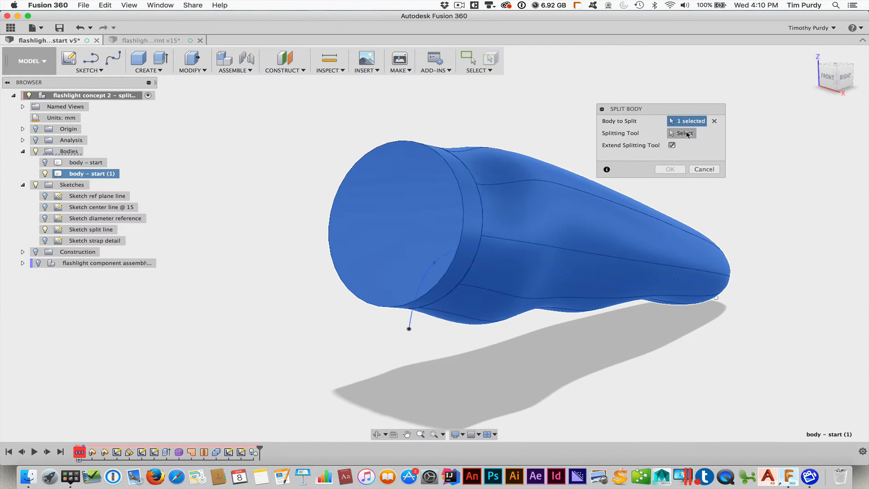
click(410, 321)
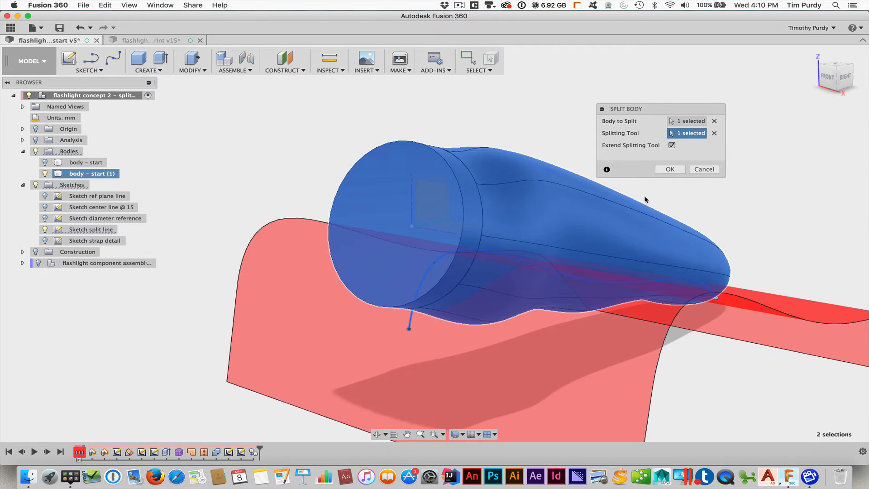
click(671, 170)
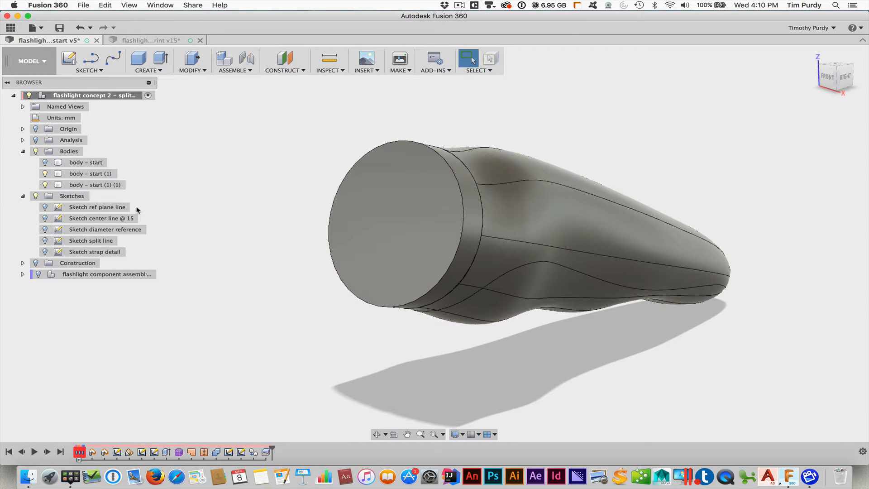
Step: Rename the upper split piece to "body - not used" and hide it
click(113, 184)
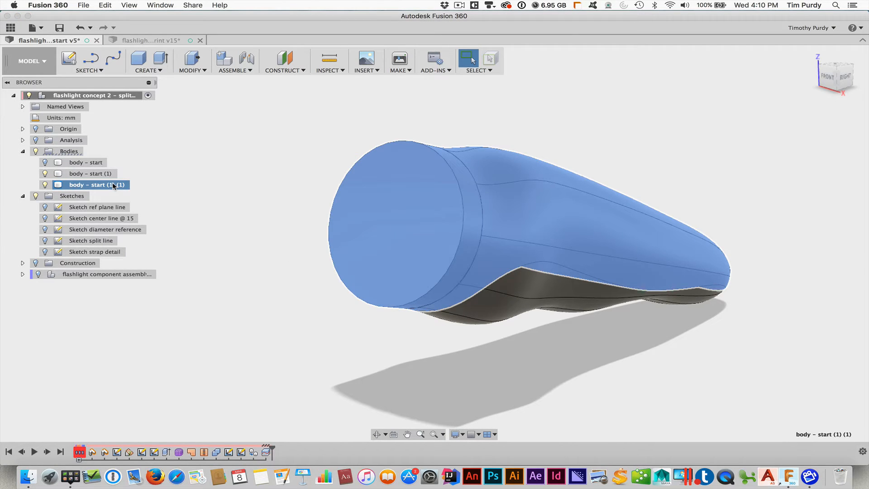
double_click(107, 185)
click(95, 184)
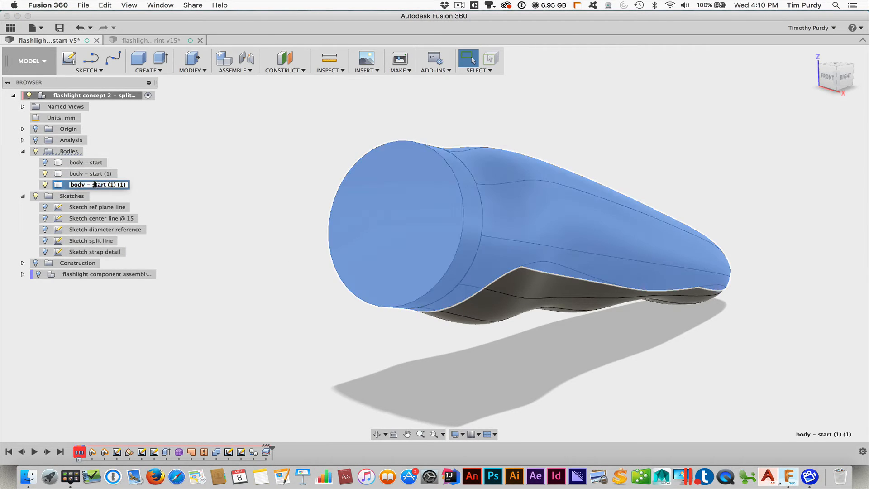
drag(92, 185, 129, 185)
text(noy used)
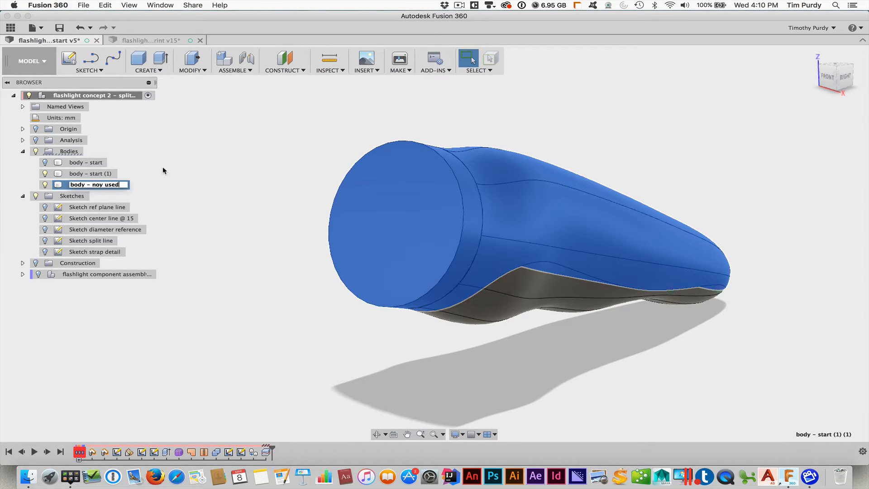
key(Return)
click(100, 186)
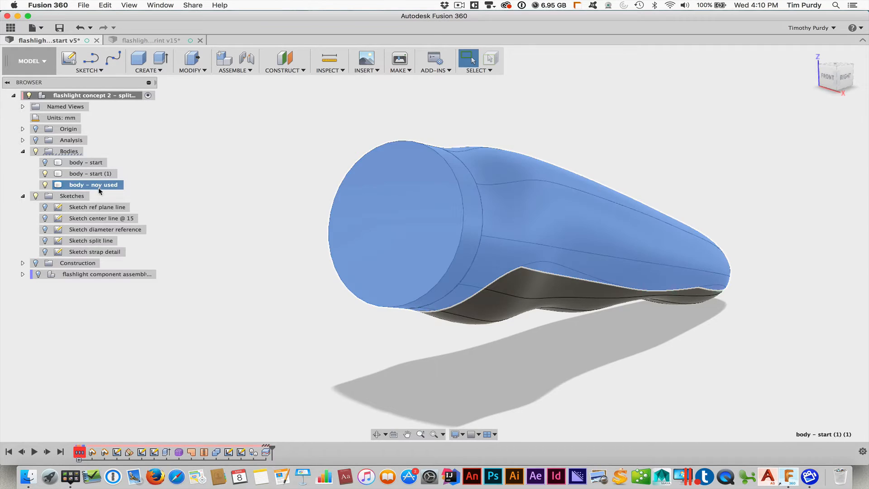
double_click(105, 186)
key(BackSpace)
text(t)
key(Return)
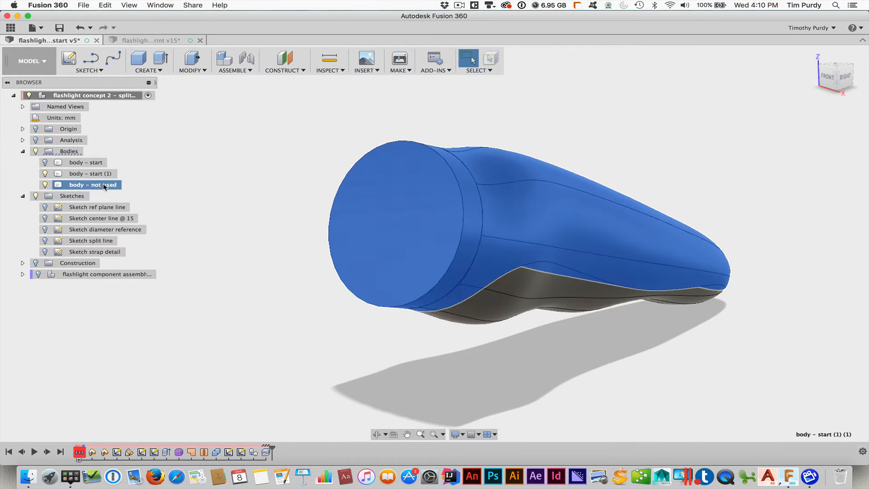
click(45, 185)
Step: Rename the remaining visible split piece, body - start (1), to "body - lower"
click(79, 176)
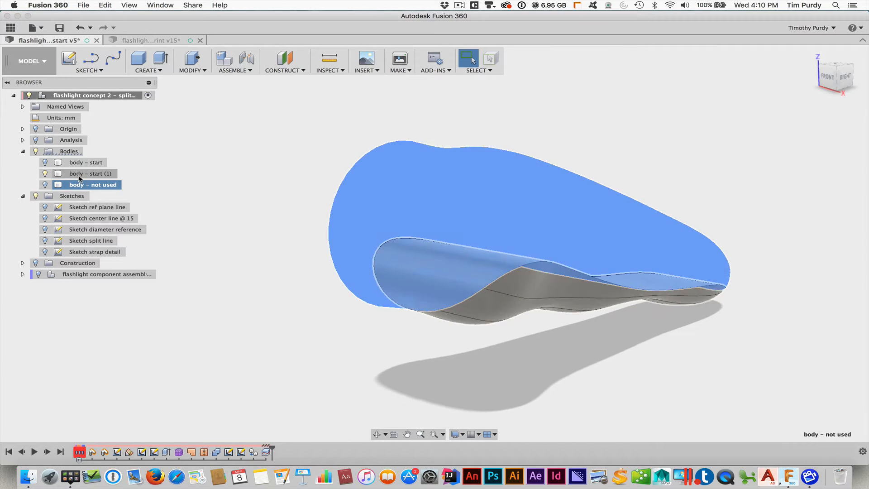
double_click(83, 176)
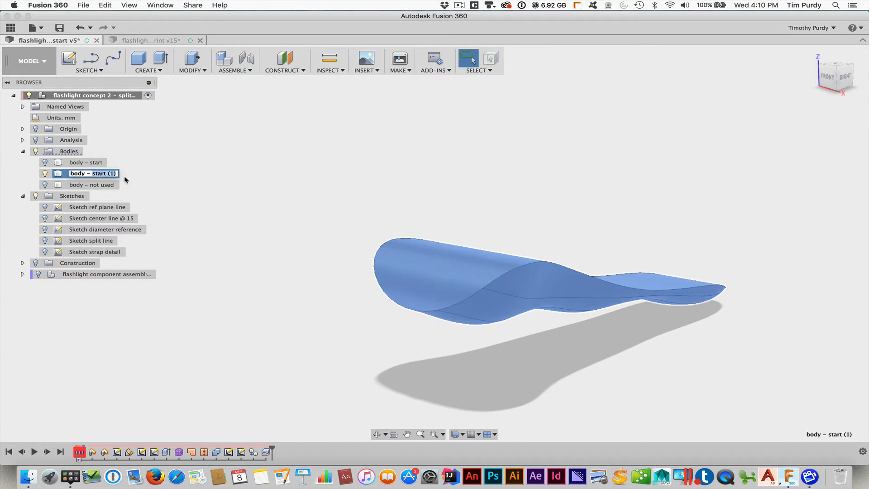
key(BackSpace)
key(Return)
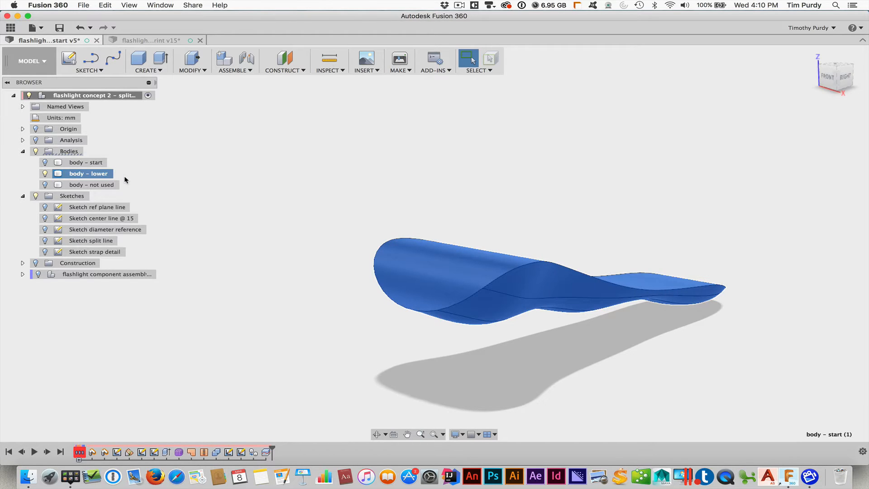
Step: Copy body - lower and paste the duplicate into Bodies in place, with no move distance or rotation
shift+middle_drag(251, 209, 276, 204)
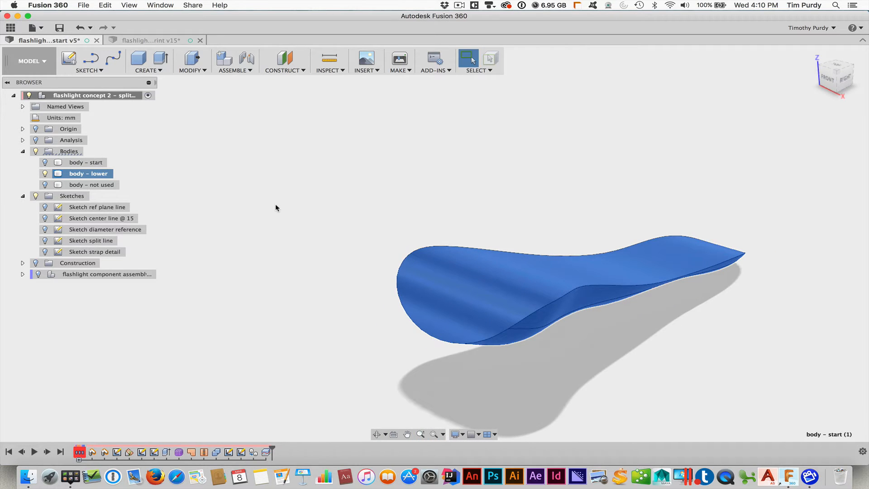
right_click(94, 175)
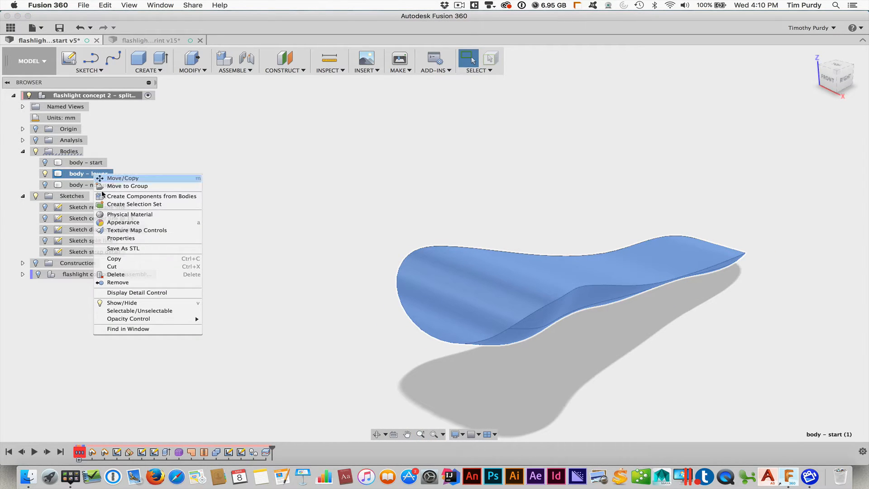
click(127, 263)
click(70, 150)
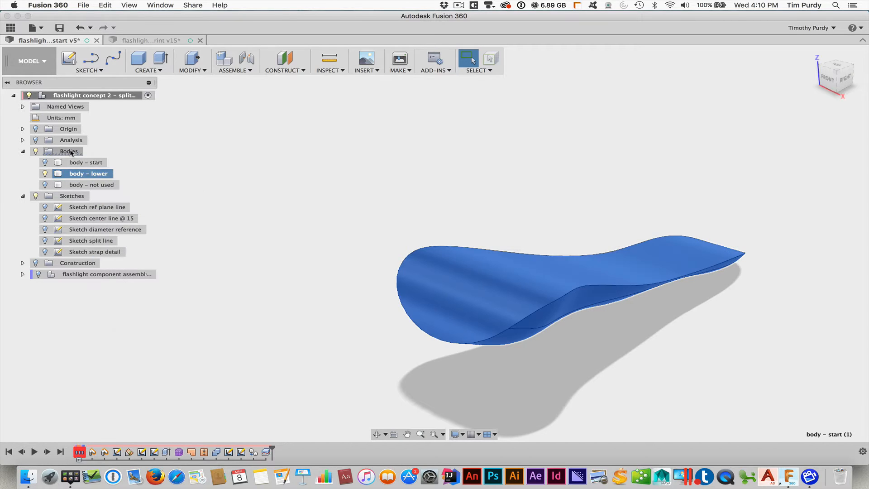
right_click(70, 148)
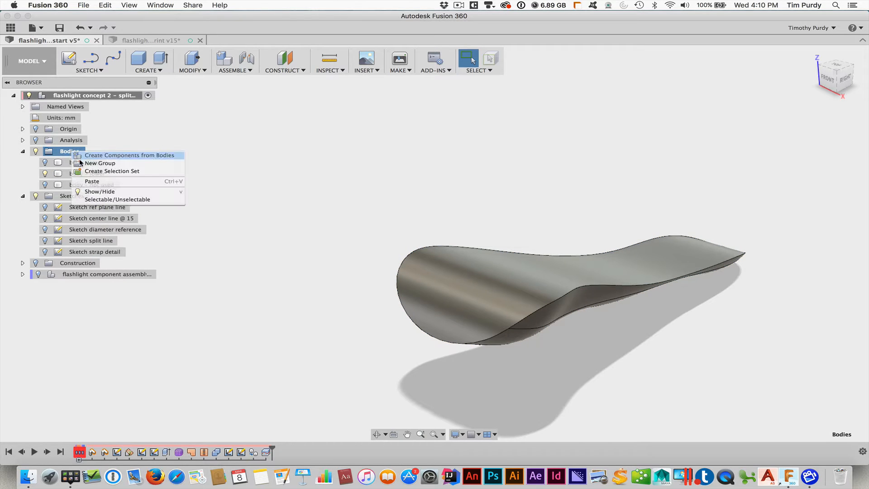
click(107, 181)
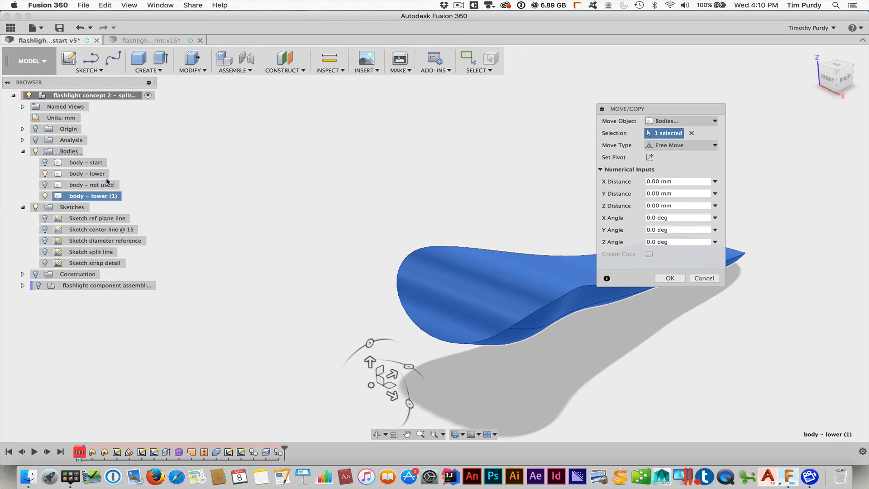
click(670, 278)
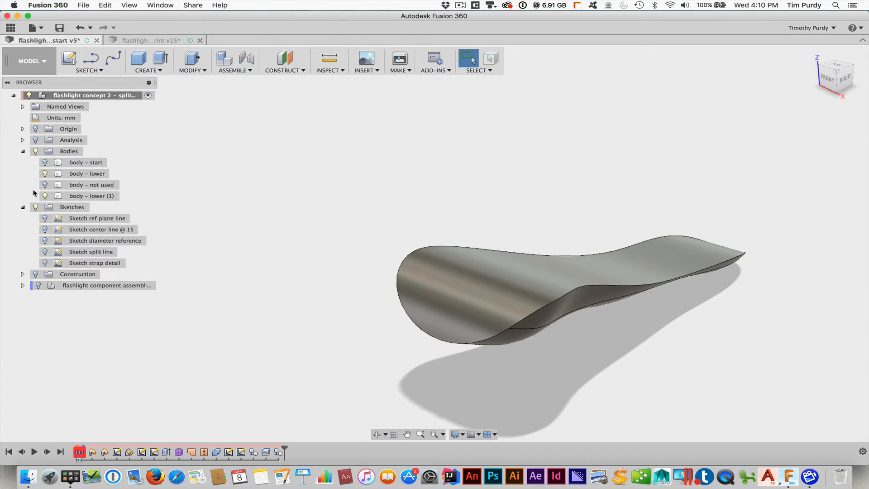
Step: Rename the pasted copy of the lower body to "body - lower thicker" and hide it
click(105, 196)
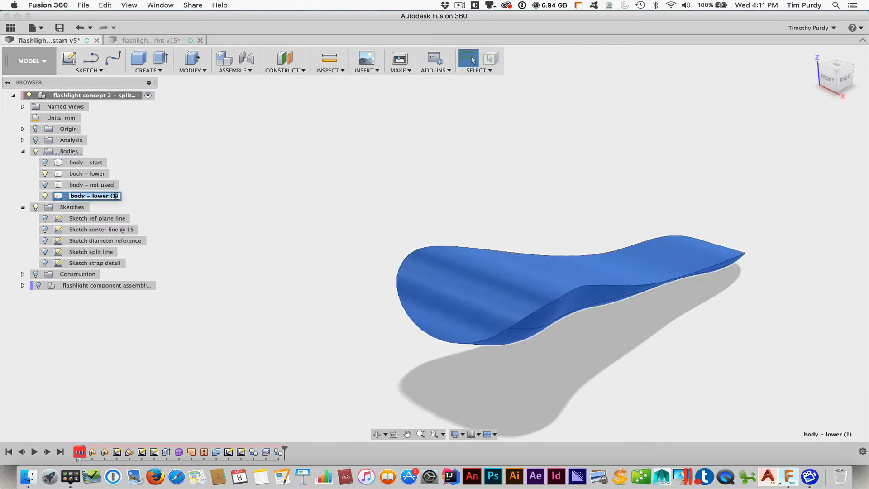
double_click(116, 196)
key(Return)
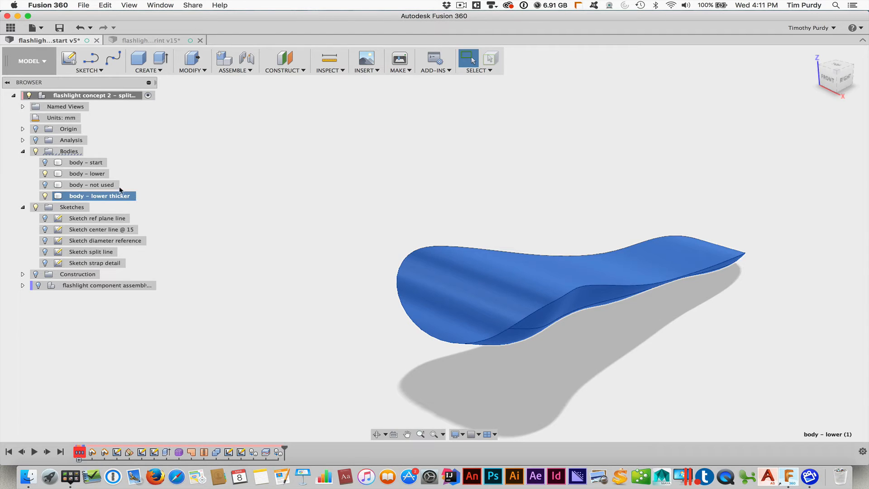
click(179, 172)
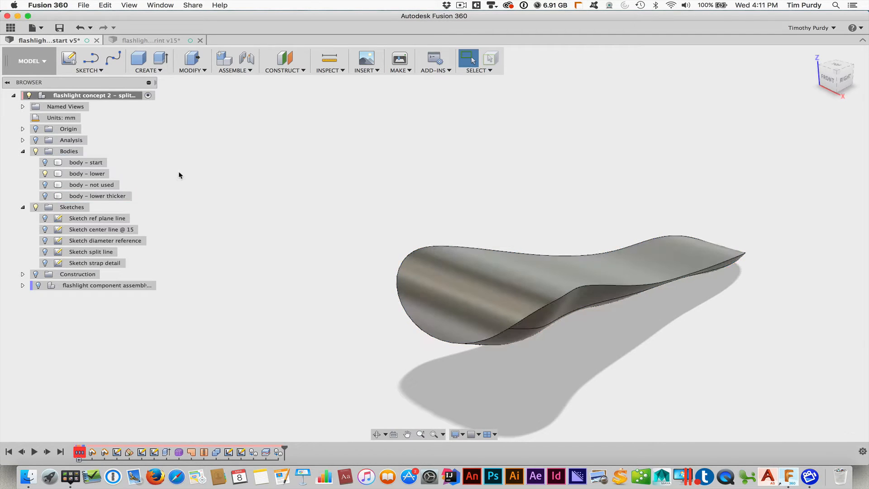
Step: Shell body - lower to an inside thickness of 1 mm, removing its curved upper split face
click(87, 174)
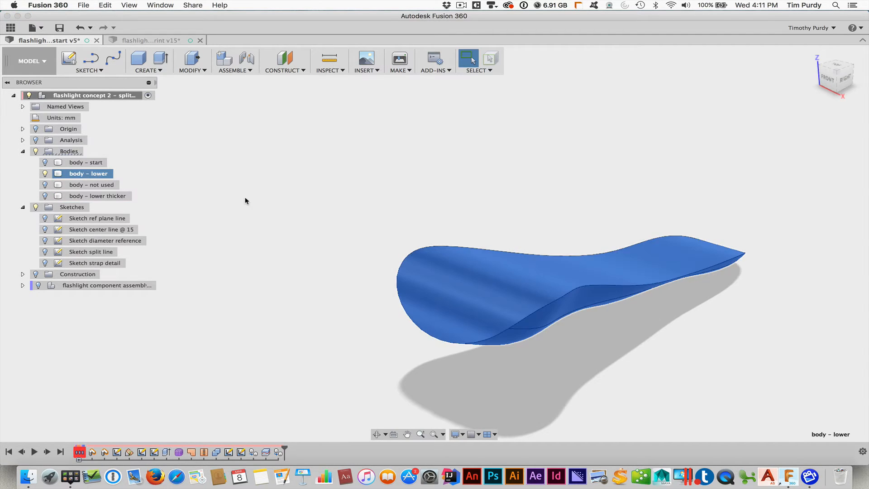
click(230, 201)
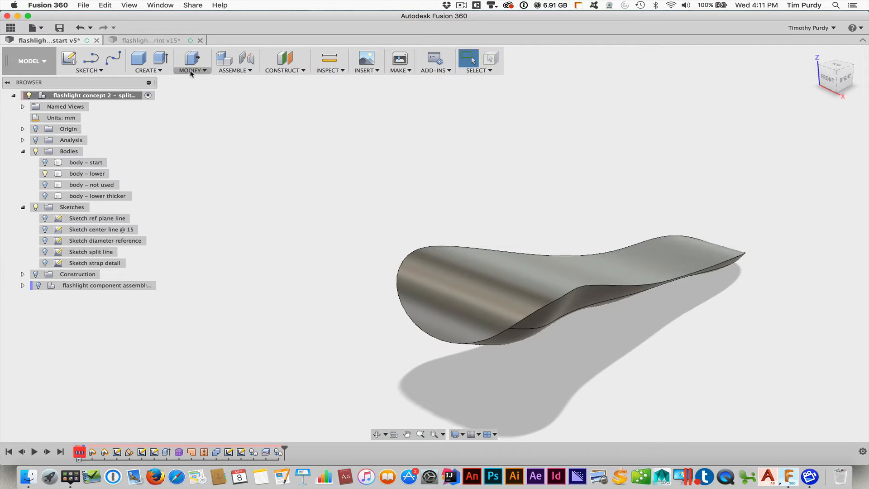
click(190, 71)
click(195, 118)
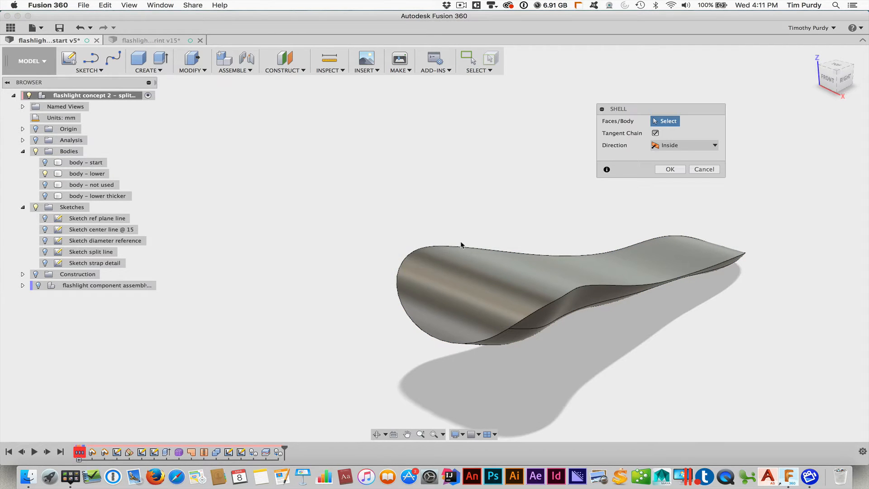
click(460, 274)
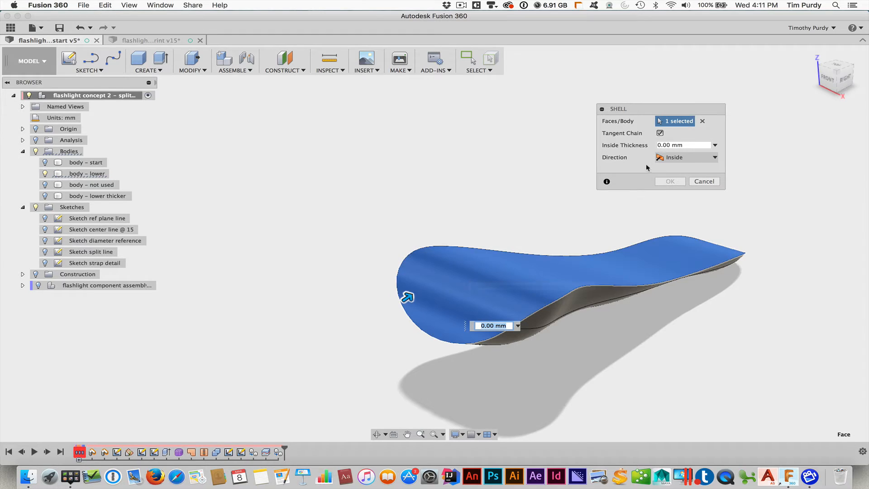
text(1)
key(Return)
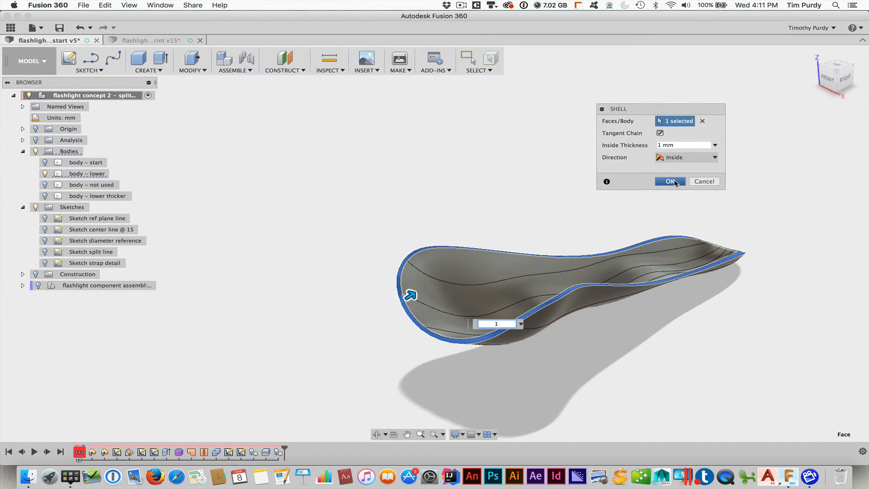
key(Return)
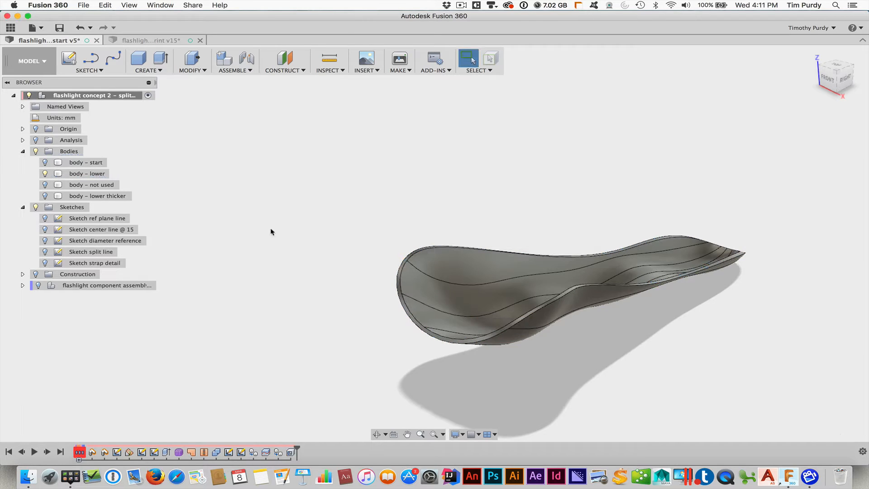
Step: Hide body - lower and show body - lower thicker
click(54, 174)
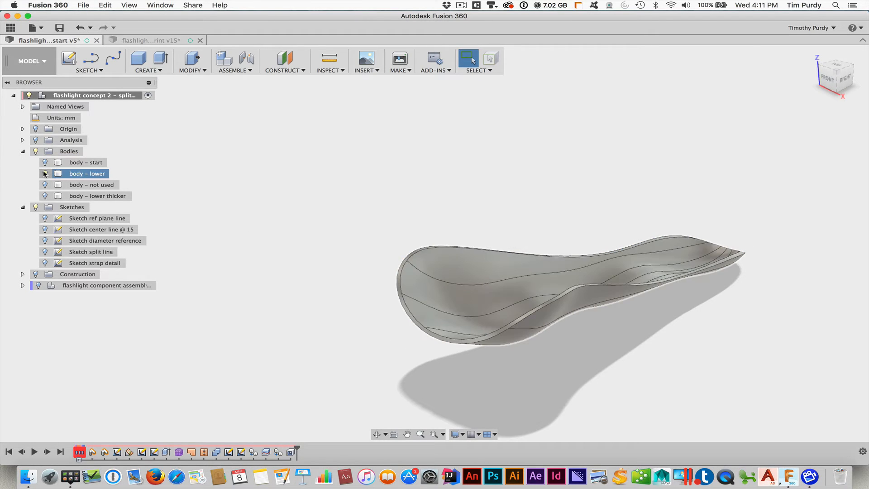
click(45, 174)
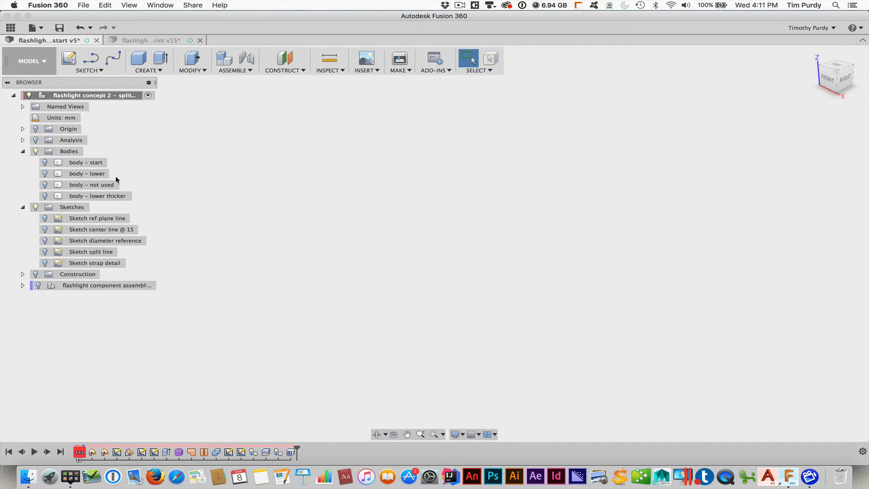
click(46, 196)
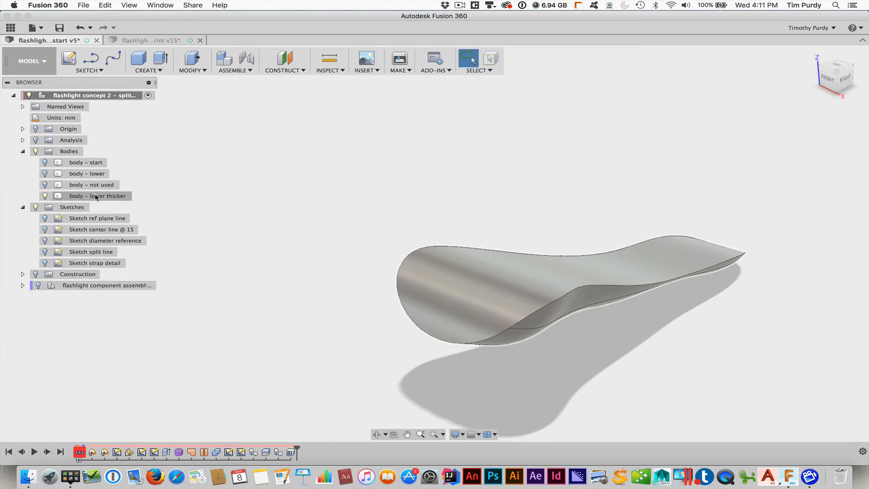
Step: Shell body - lower thicker to an inside thickness of 1.2 mm, removing its curved upper split face
click(195, 70)
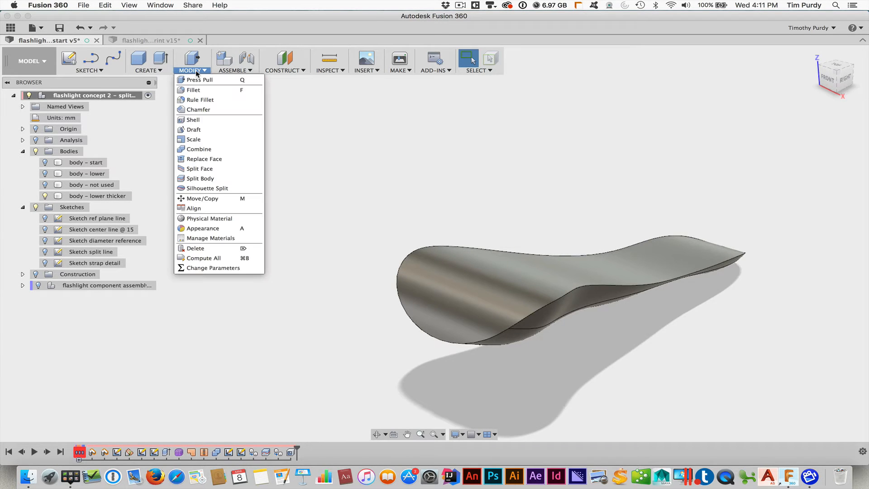
click(193, 119)
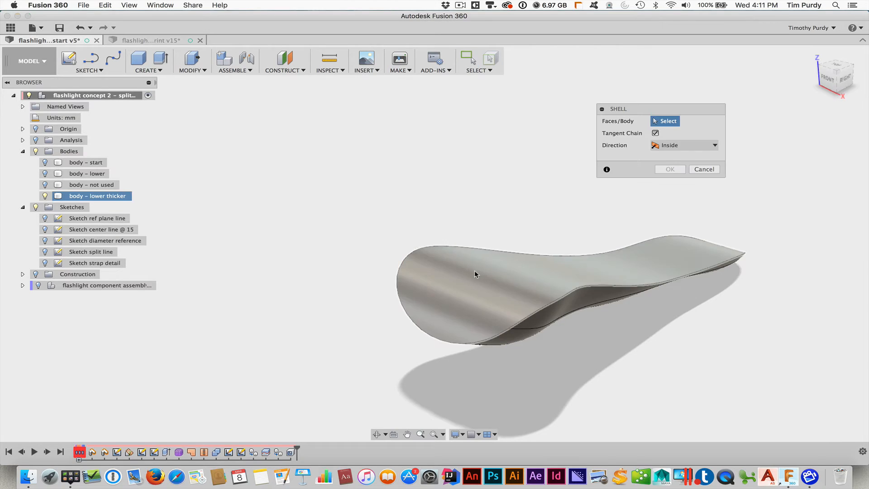
click(474, 271)
text(1)
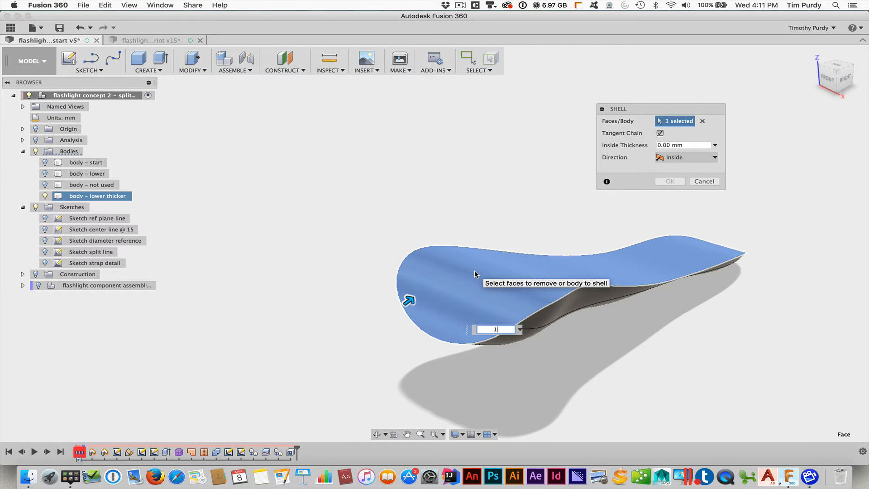
text(.2)
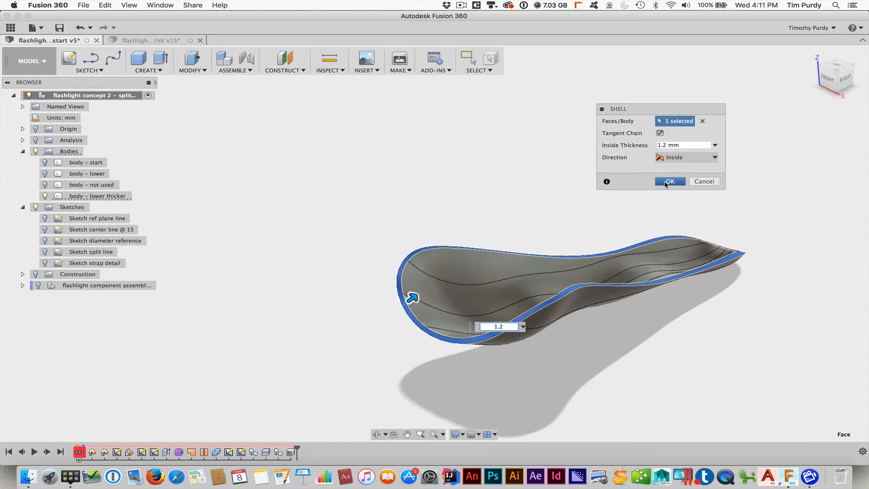
key(Return)
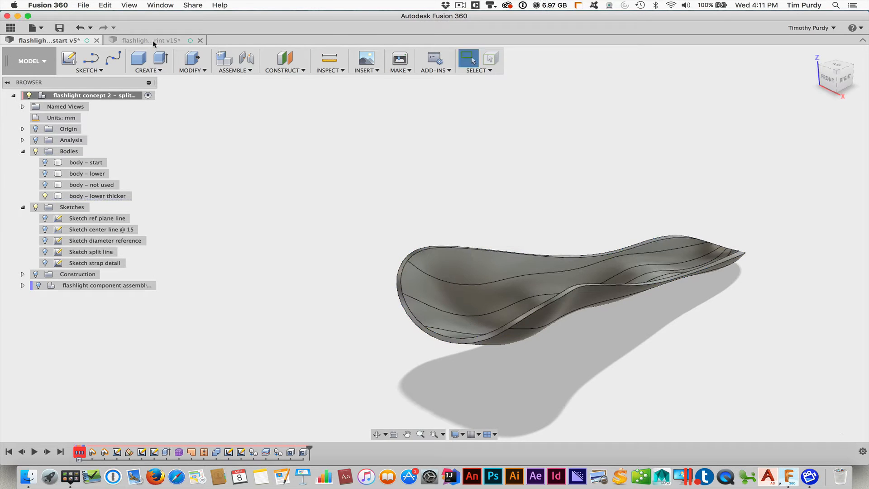
Step: Inspect the lower body's section in the 3D print design, then return to the split design and show body - start
key(ctrl+Tab)
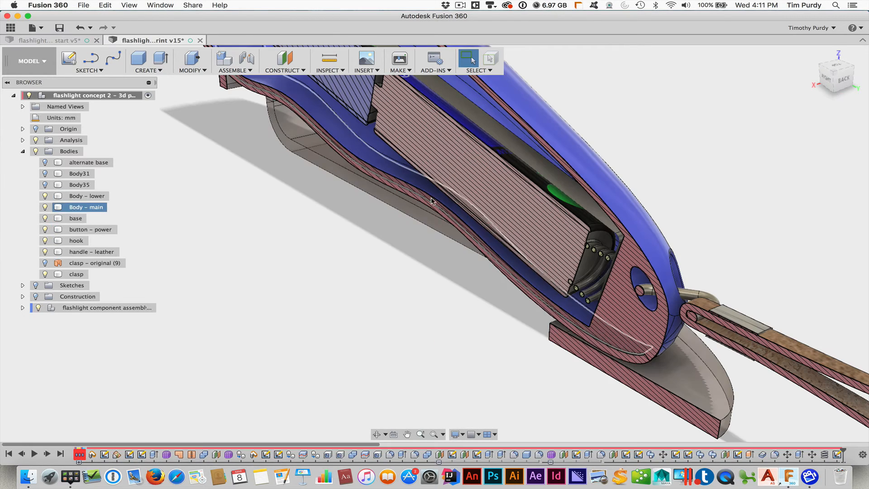
scroll(431, 222, up, 5)
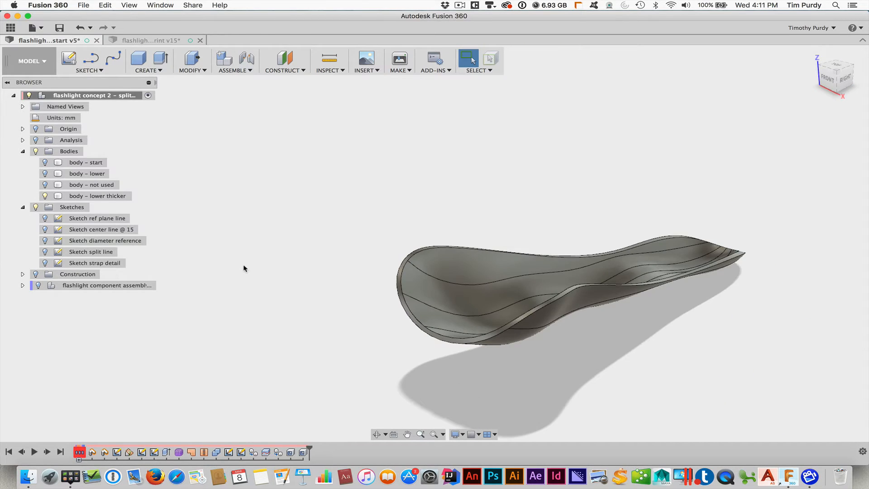
click(44, 162)
click(45, 162)
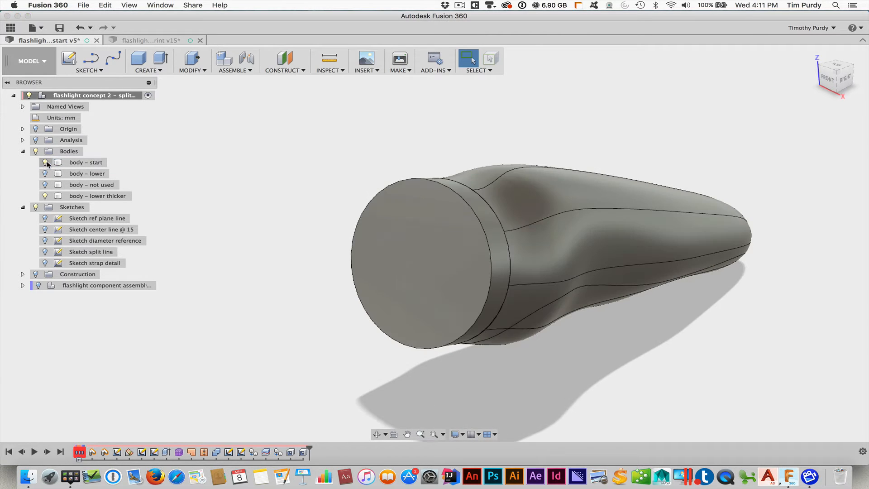
shift+middle_drag(590, 377, 579, 354)
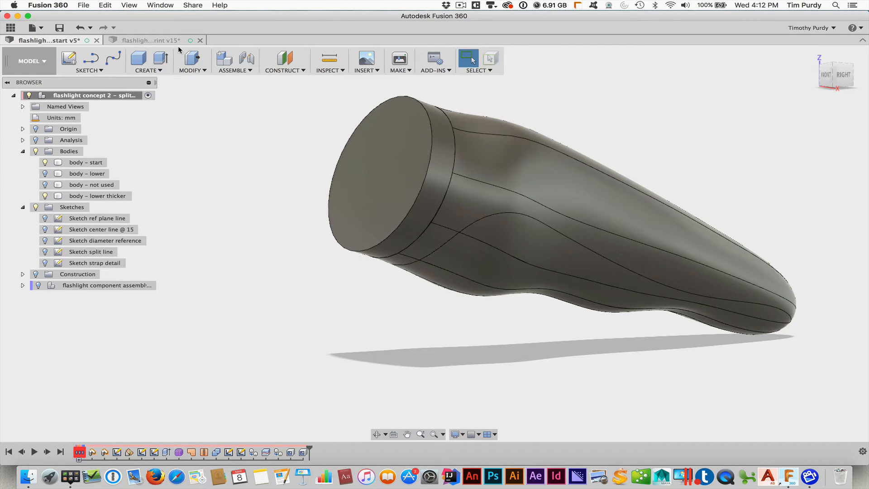
Step: Use Combine to cut body - lower thicker from body - start without keeping the tool body
click(180, 70)
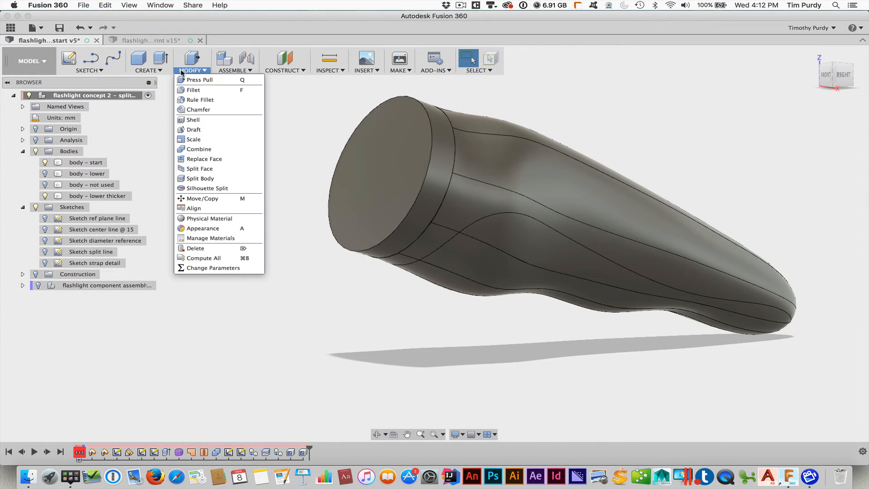
click(206, 149)
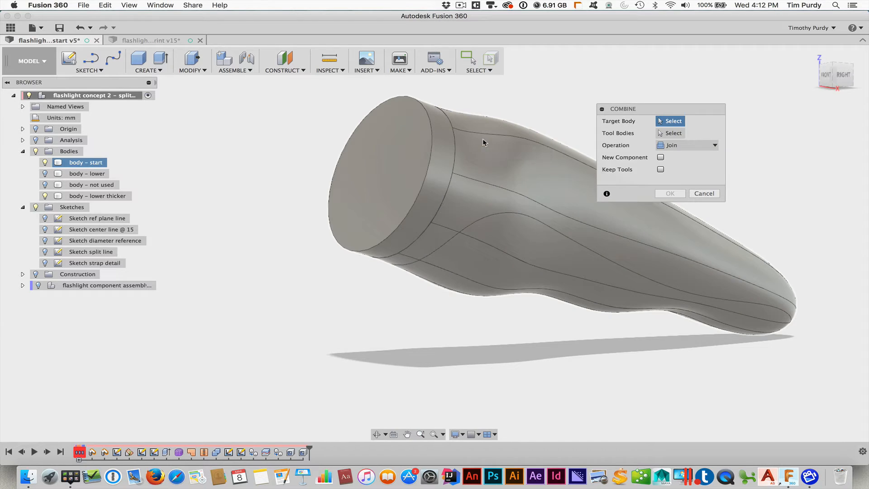
click(482, 139)
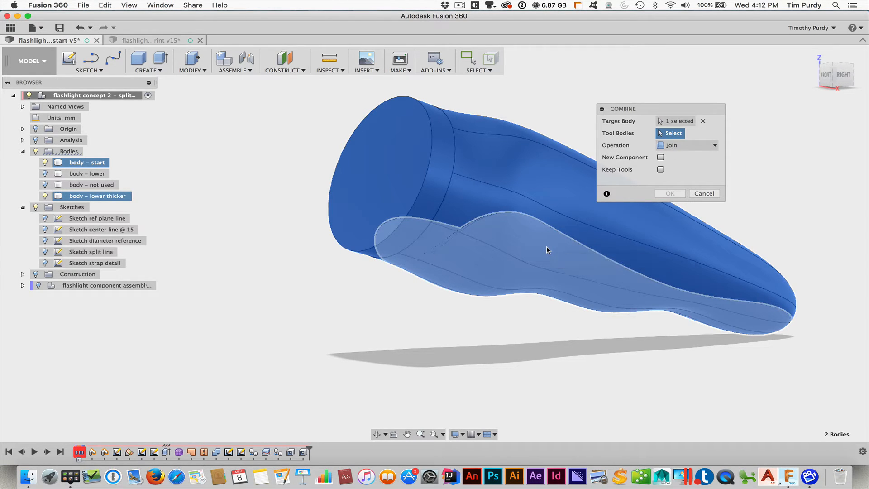
click(547, 246)
click(688, 144)
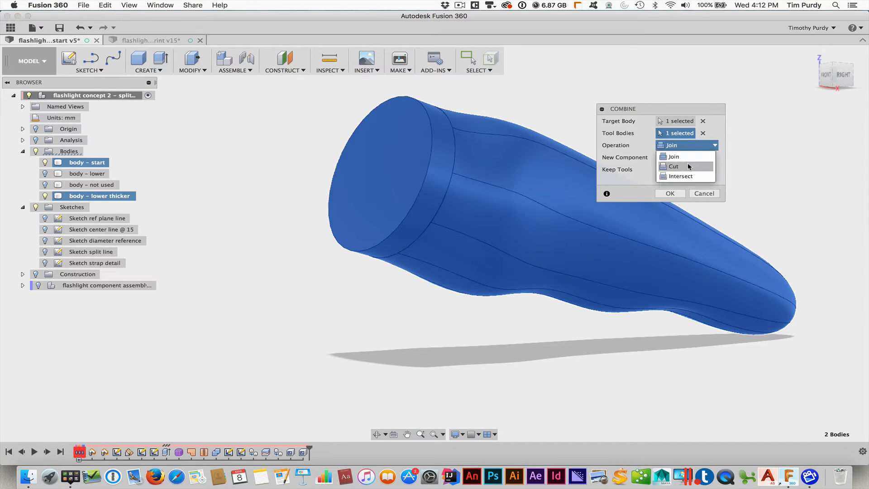
click(689, 165)
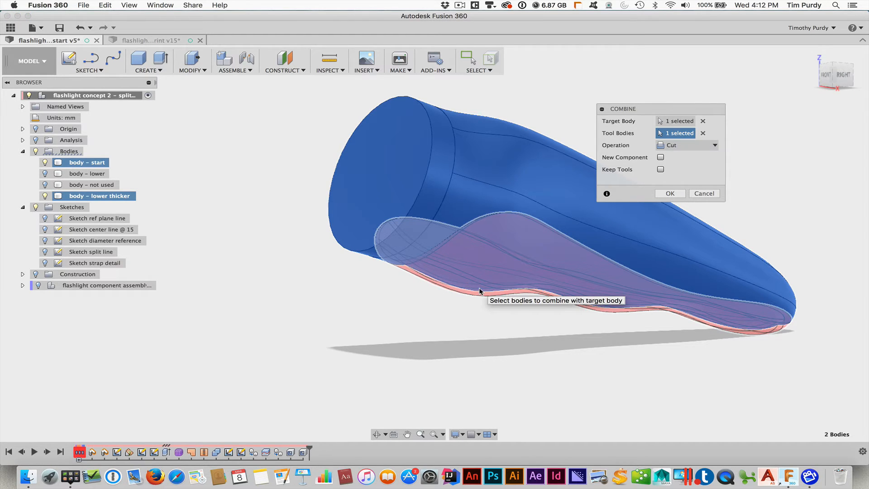
click(673, 193)
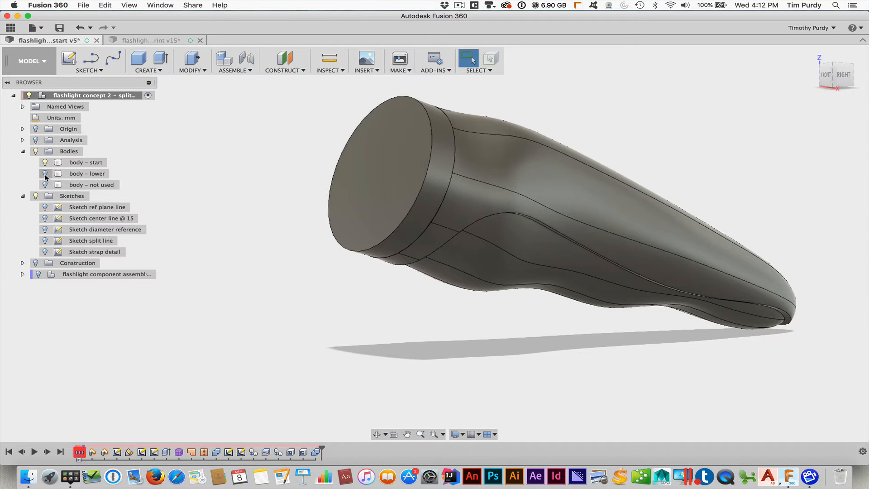
Step: Inspect the fit between body - lower and body - start with the section analysis on, including with body - lower hidden
click(45, 173)
click(35, 141)
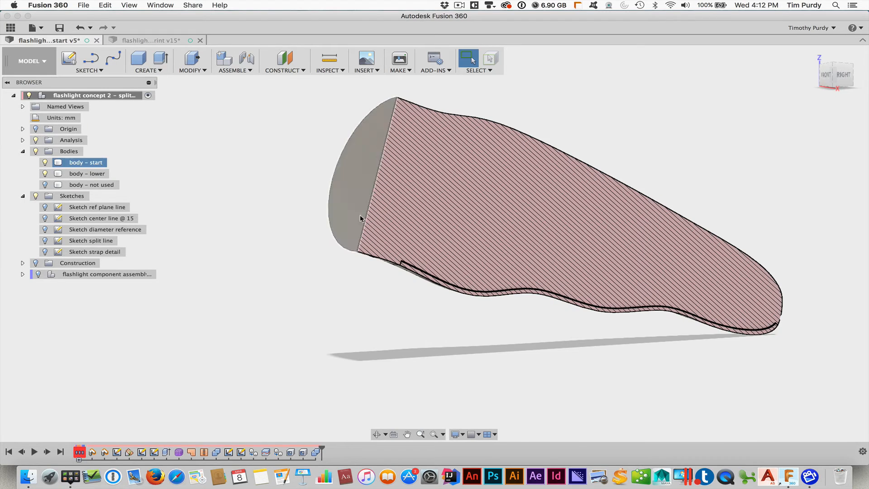
scroll(353, 262, up, 5)
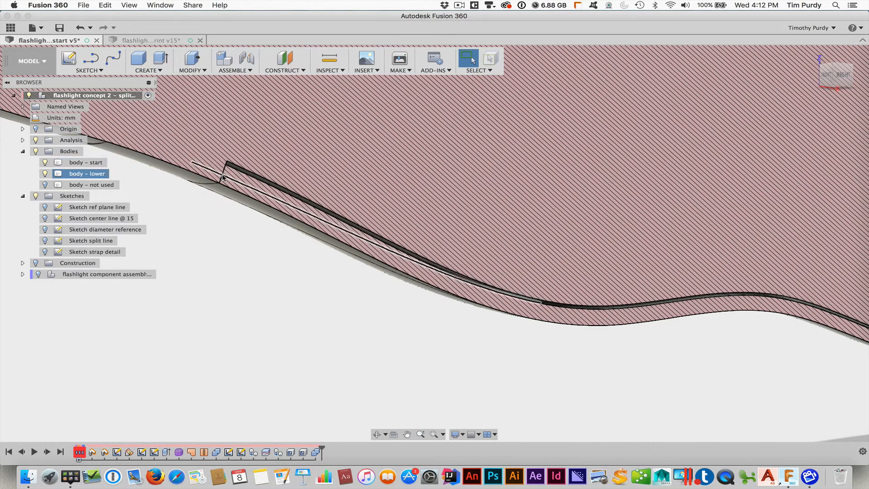
scroll(222, 179, down, 10)
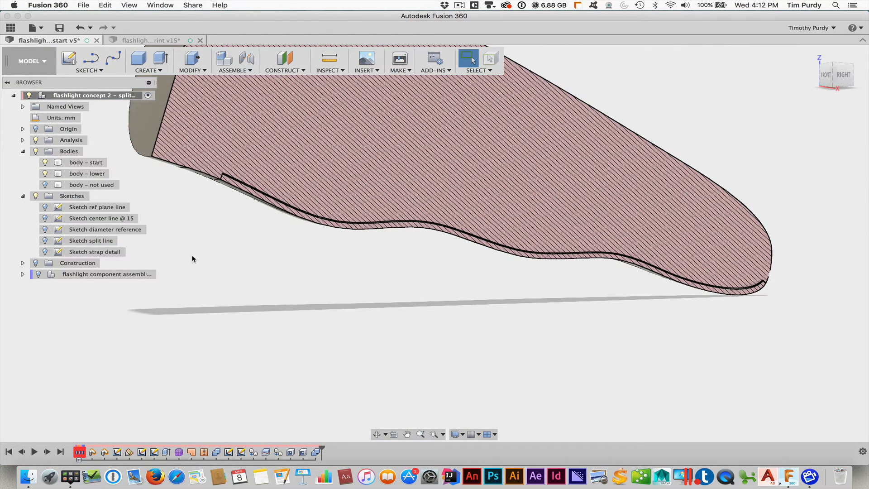
click(44, 173)
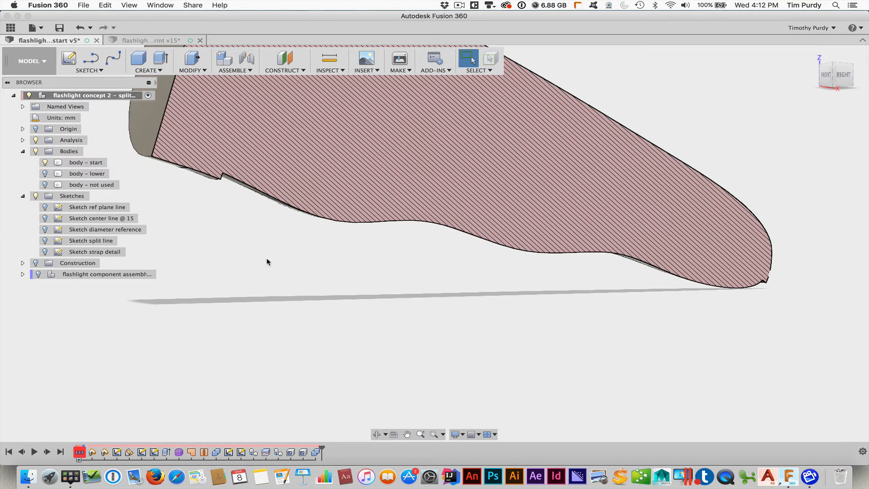
scroll(267, 262, down, 3)
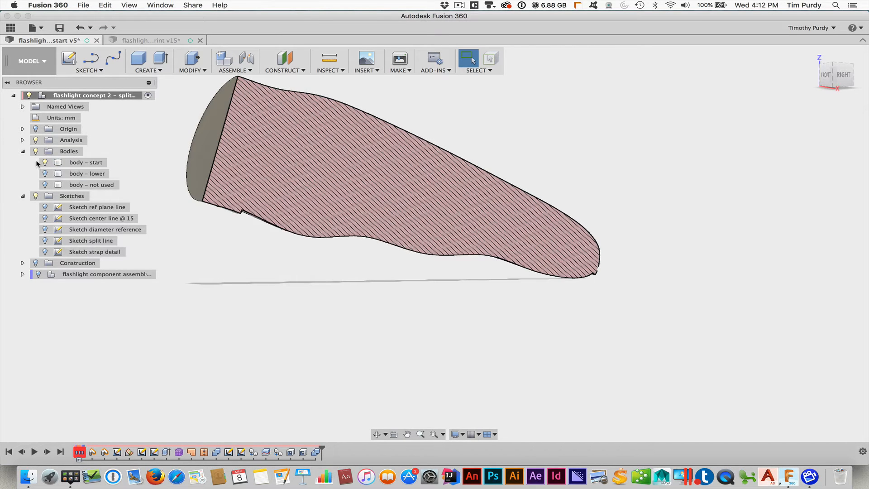
click(36, 141)
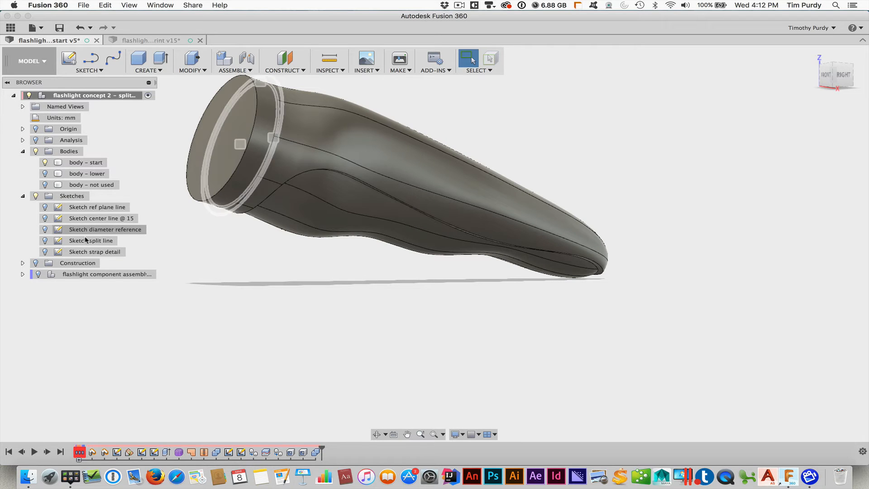
Step: Show Sketch strap detail and split body - start near its narrow end, using the sketch's straight line as the splitting tool
click(45, 252)
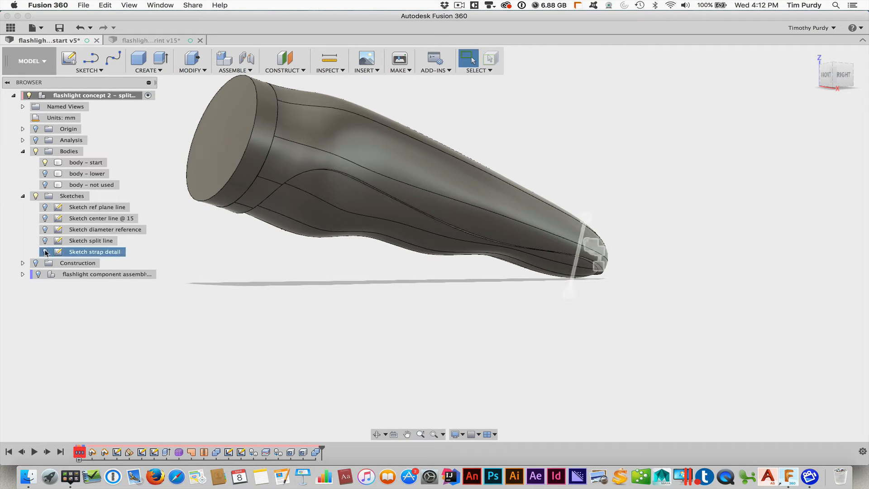
shift+middle_drag(642, 353, 676, 383)
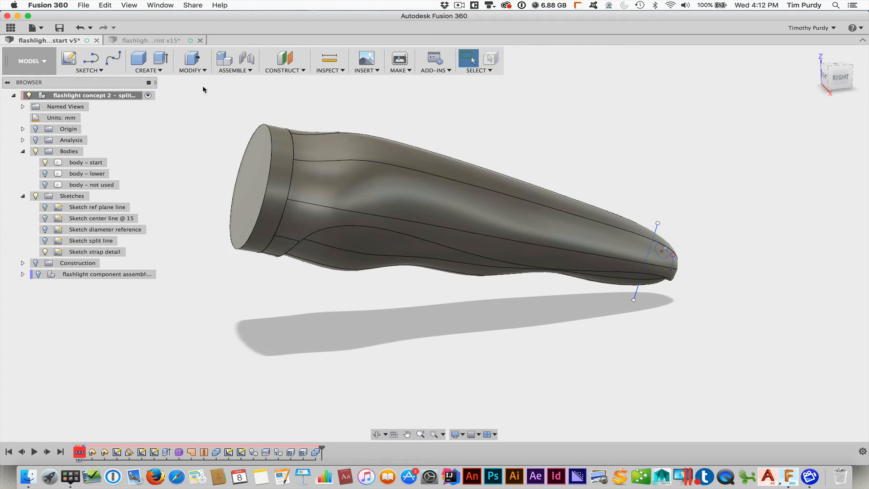
click(189, 70)
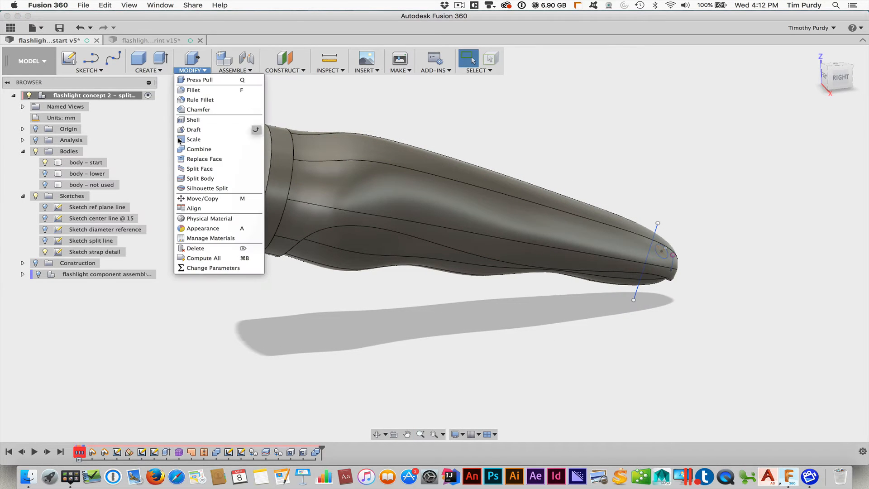
click(180, 179)
click(599, 225)
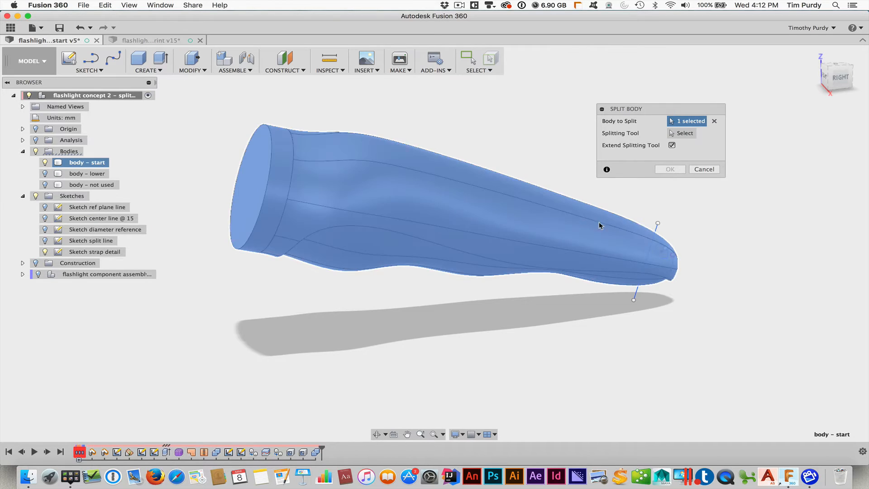
click(683, 134)
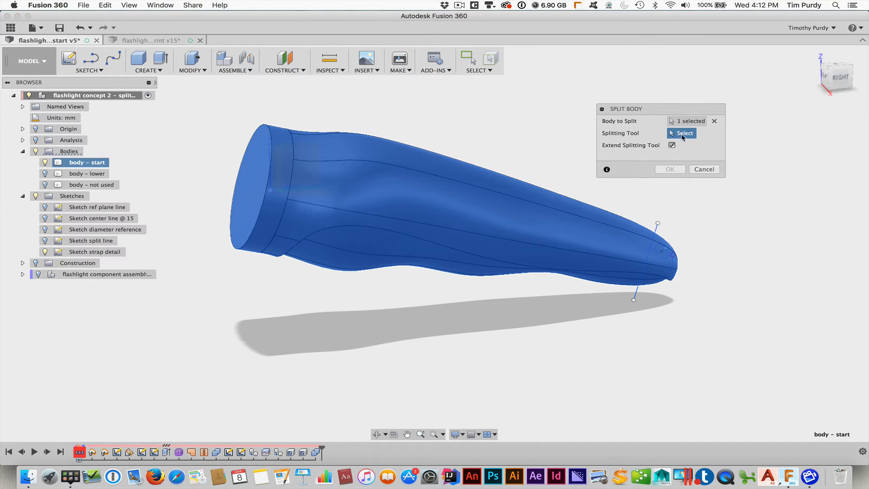
click(657, 226)
click(670, 169)
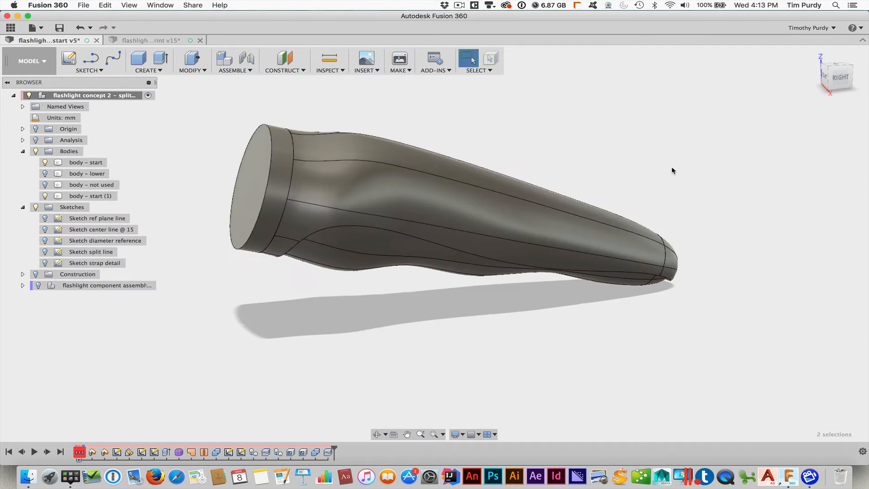
Step: Show Sketch strap detail and extrude its circle as a two-sided cut through the narrow end, about 14.3 mm and 13.6 mm deep
shift+middle_drag(708, 277, 653, 271)
scroll(655, 260, up, 5)
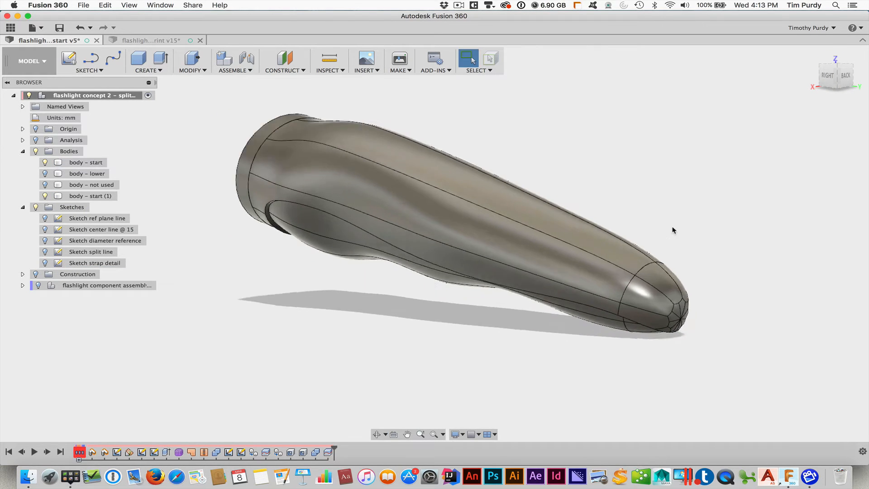
key(Escape)
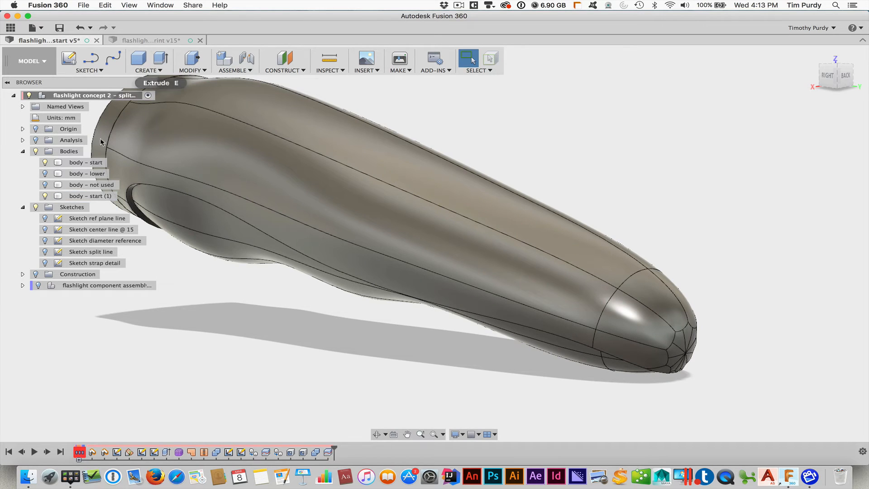
click(45, 263)
click(160, 62)
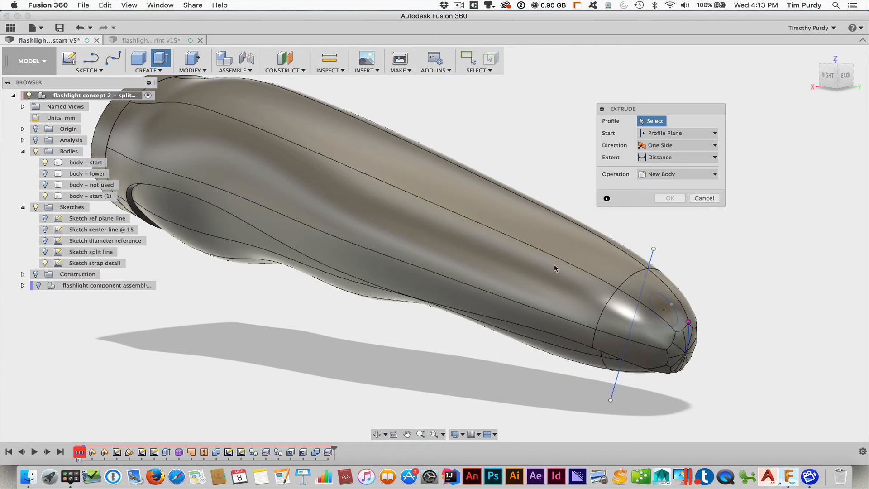
click(659, 303)
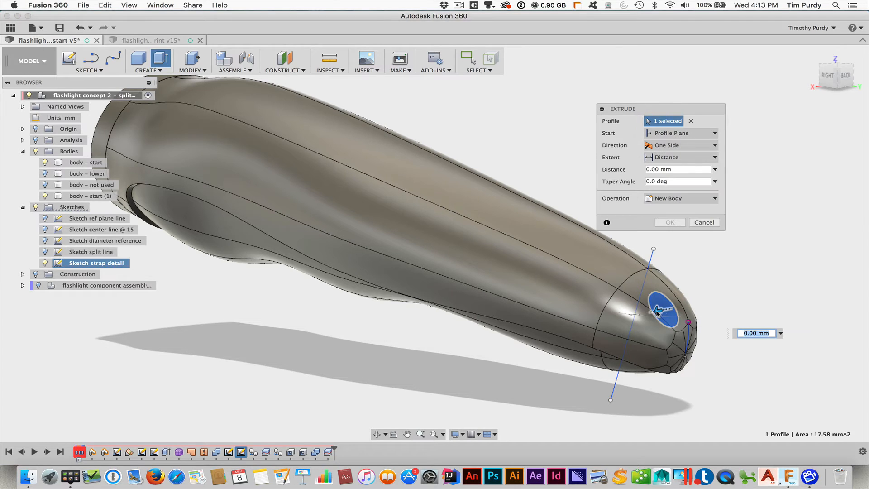
drag(661, 310, 646, 310)
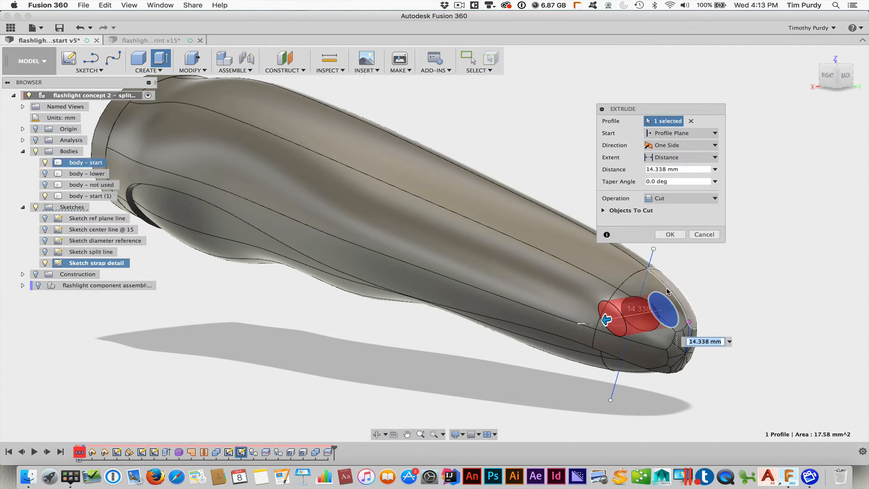
click(677, 145)
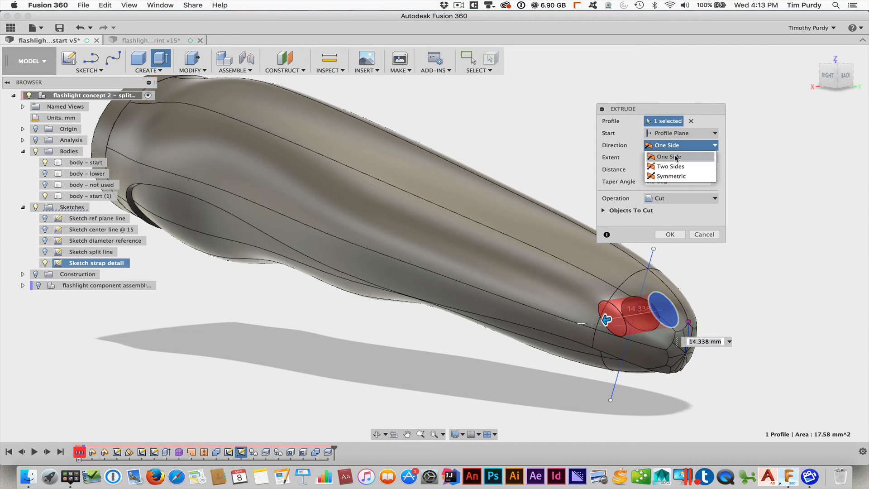
click(675, 159)
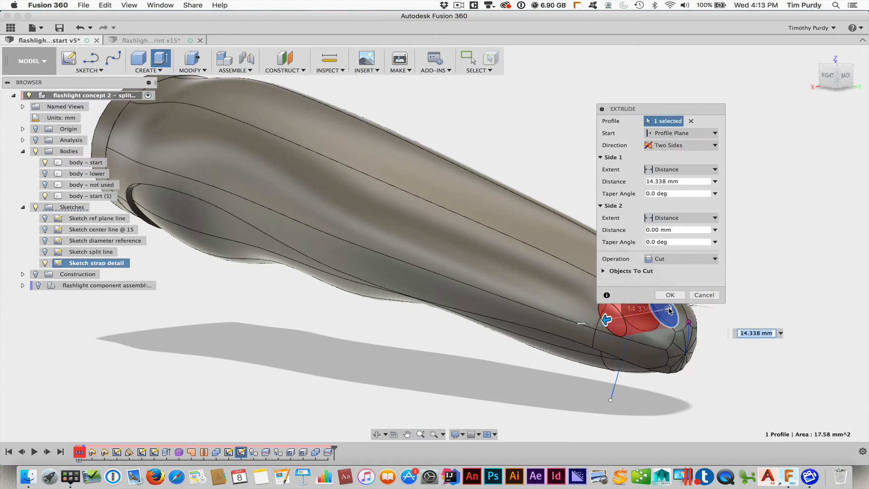
drag(669, 310, 712, 305)
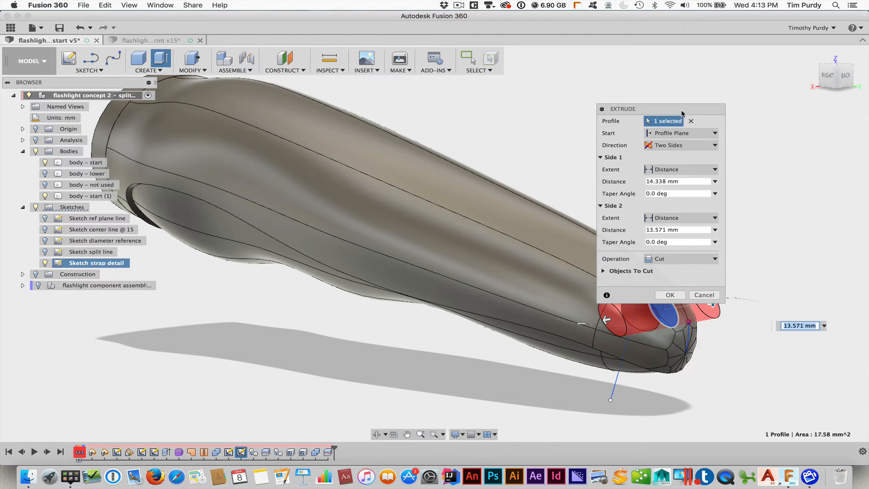
drag(683, 114, 745, 80)
click(733, 262)
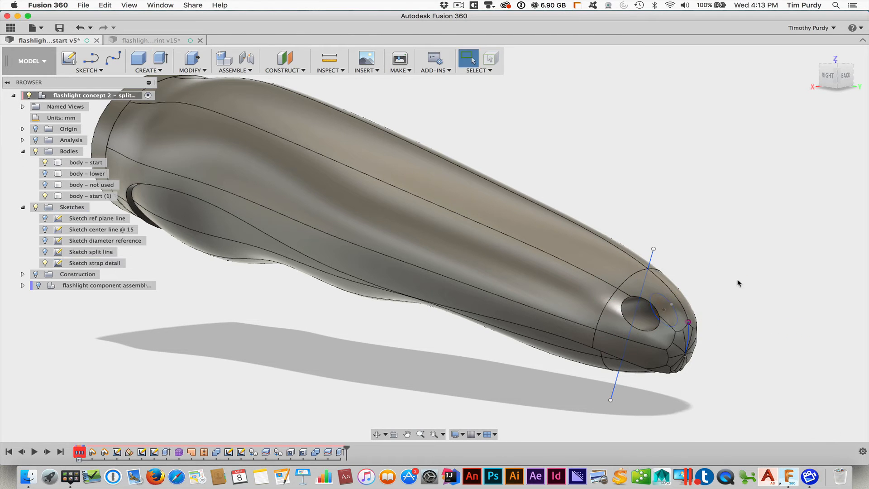
Step: Fillet both outer edges of the strap hole with a constant radius of about 0.6 mm, and hide Sketch strap detail
mouse_move(739, 284)
shift+middle_down()
mouse_move(695, 306)
mouse_move(727, 295)
shift+middle_up()
key(Escape)
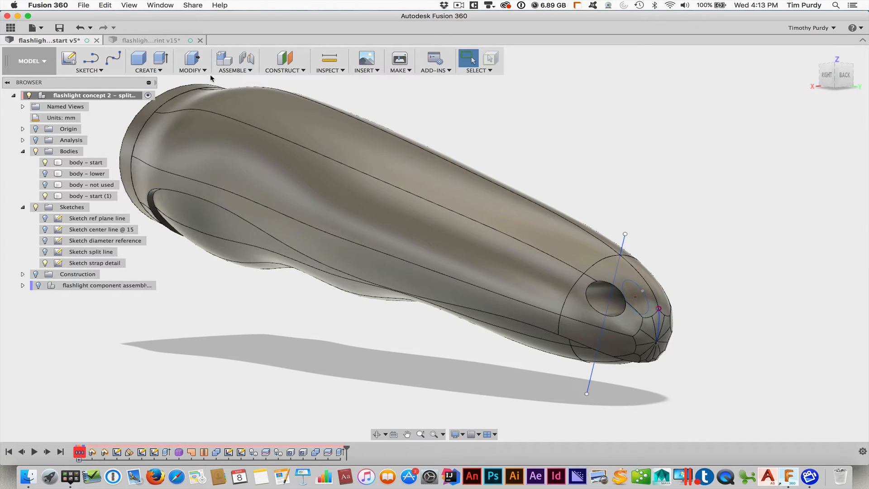
click(196, 72)
click(190, 89)
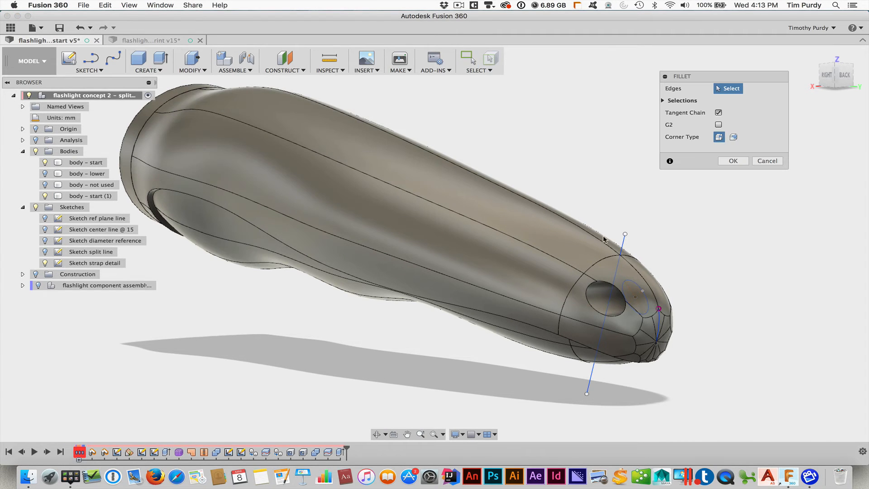
click(610, 289)
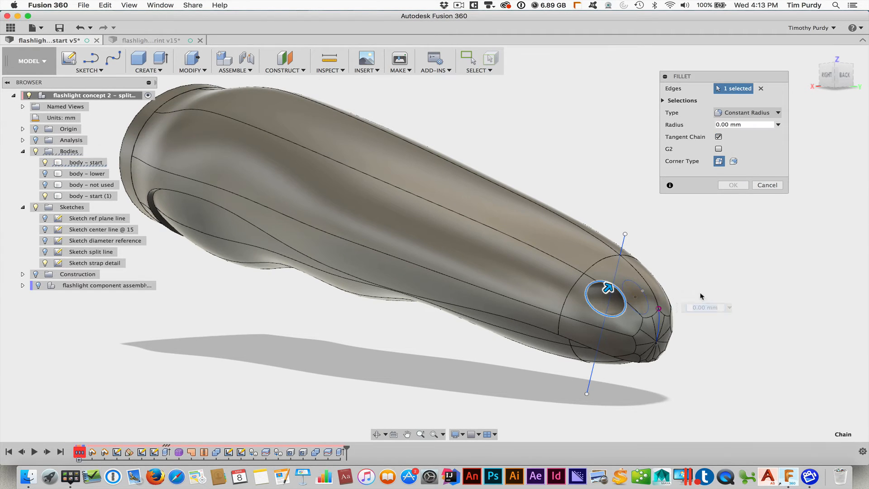
shift+middle_drag(700, 292, 670, 295)
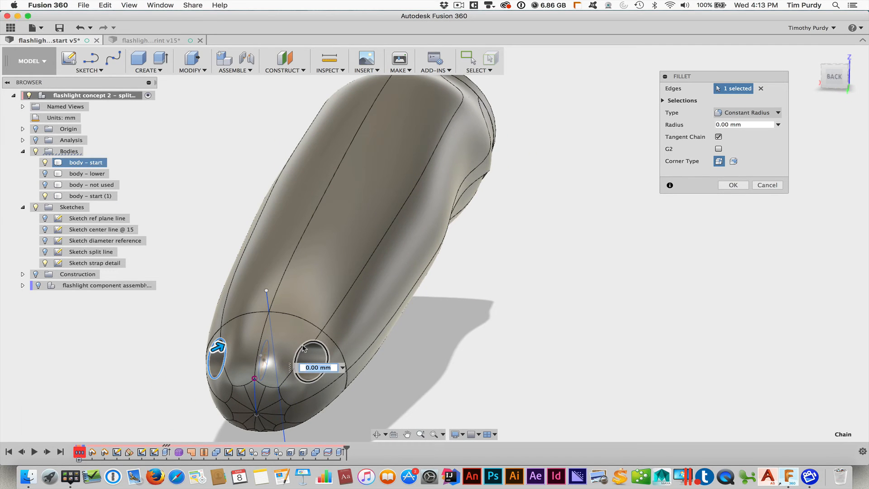
click(304, 348)
drag(305, 343, 298, 345)
click(45, 263)
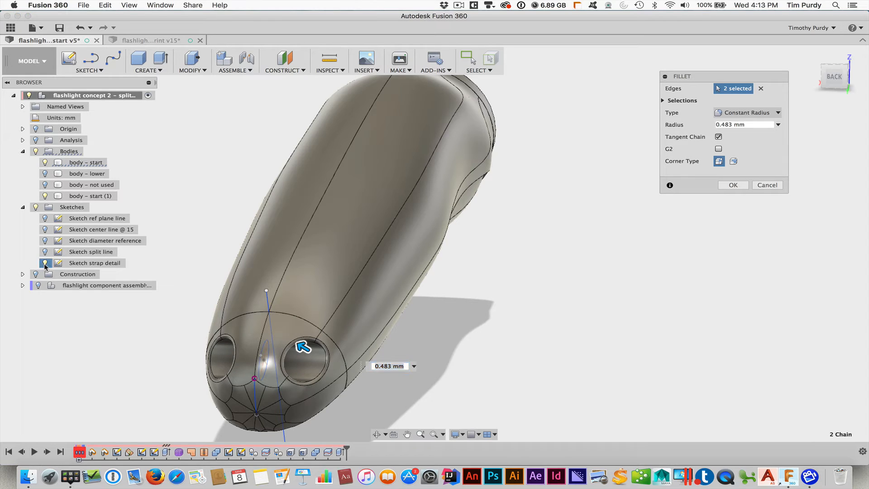
middle_drag(528, 350, 653, 314)
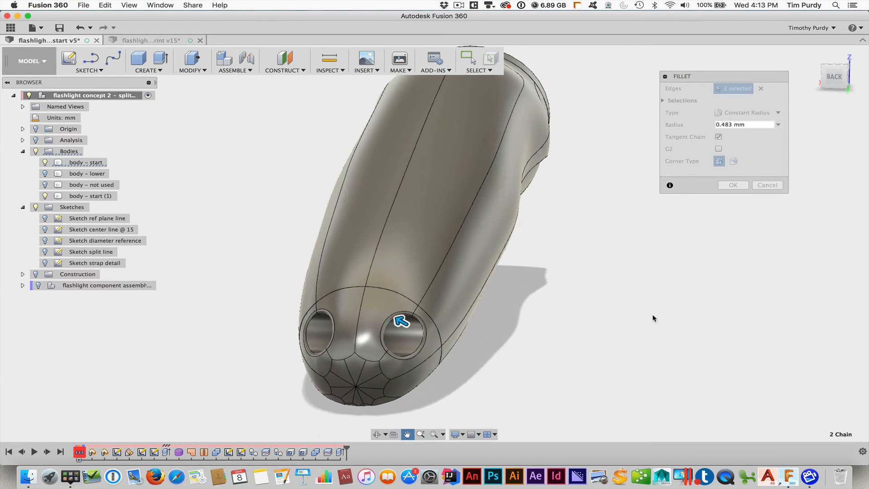
drag(423, 313, 428, 315)
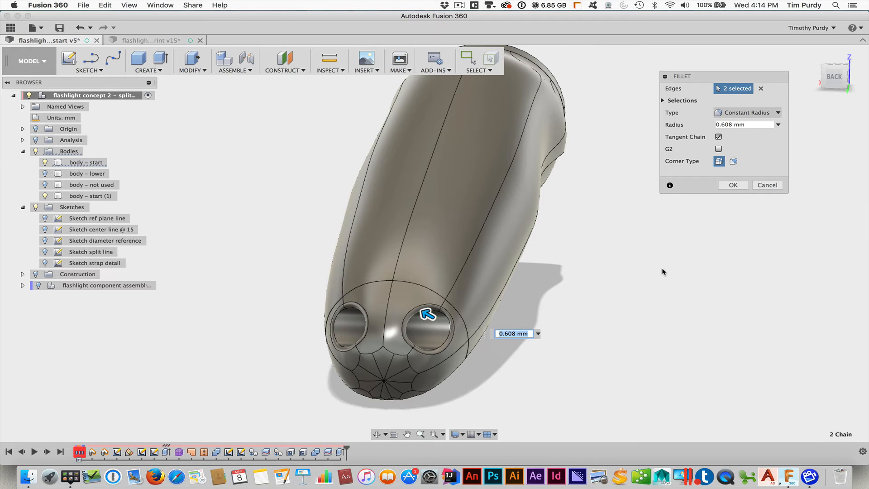
click(733, 185)
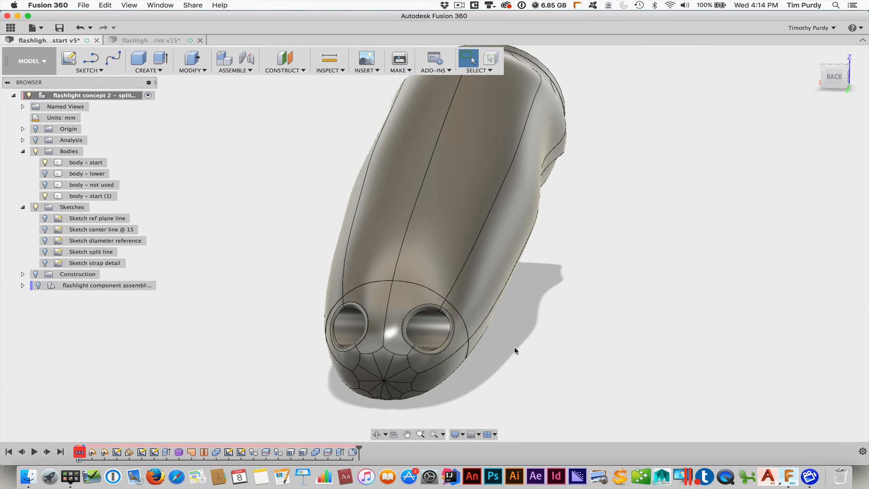
Step: Shell body - start (1) to a 1 mm inside thickness, removing the flat face at its wide end
shift+middle_drag(515, 347, 650, 359)
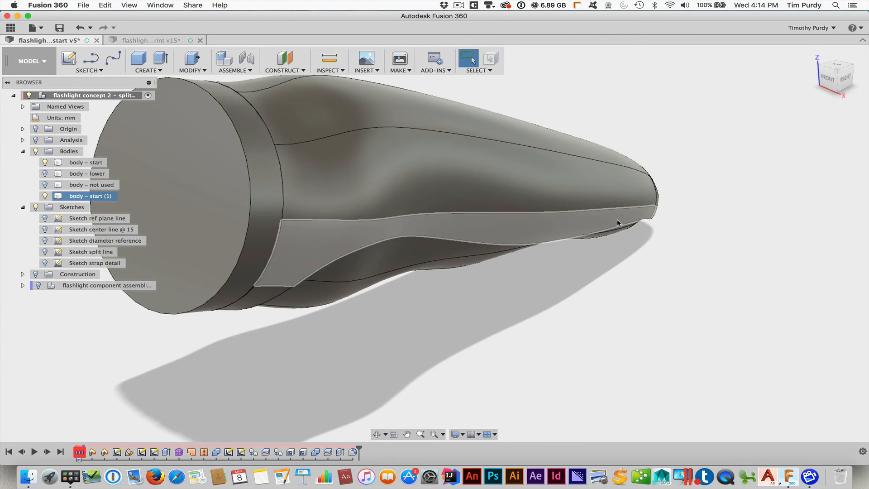
middle_drag(558, 345, 659, 352)
key(Escape)
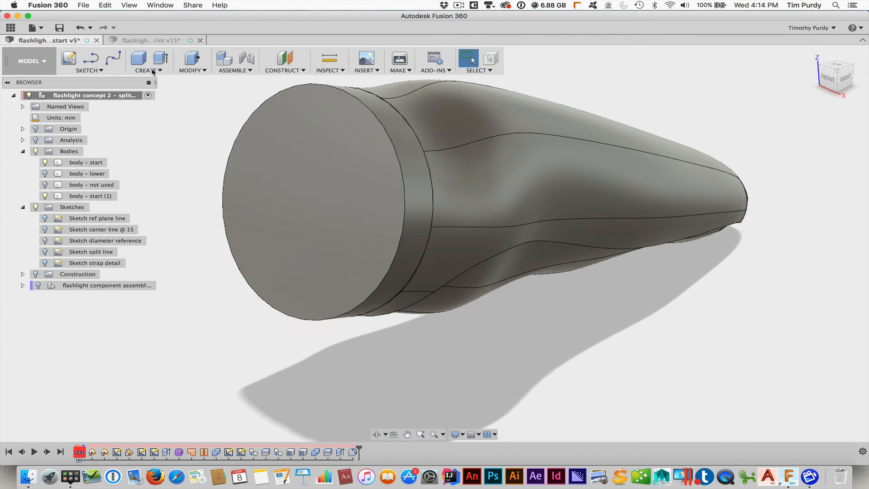
click(189, 69)
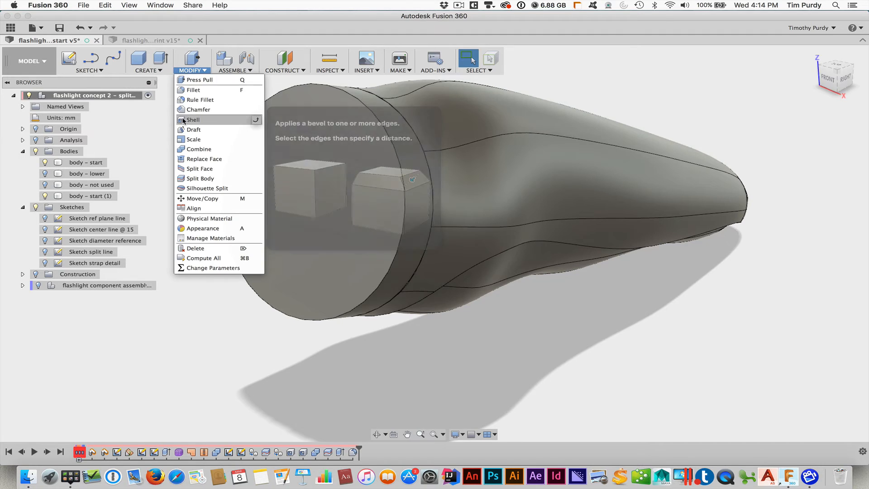
click(213, 119)
click(288, 146)
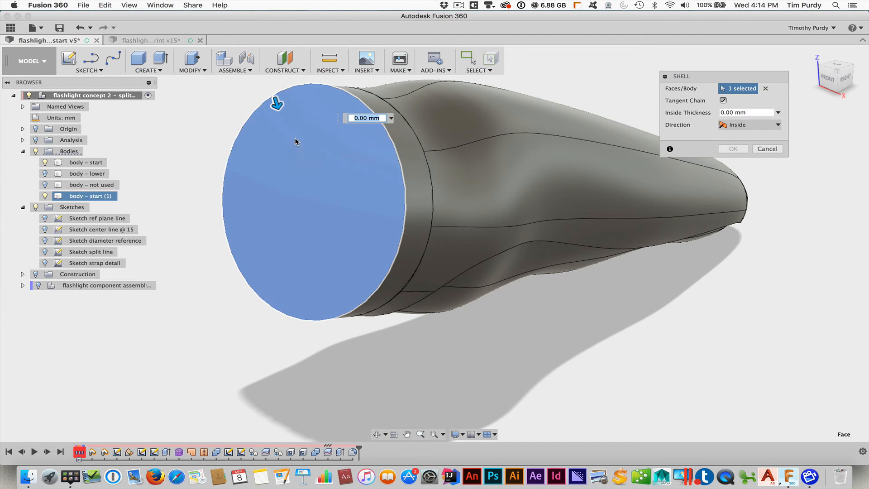
text(1)
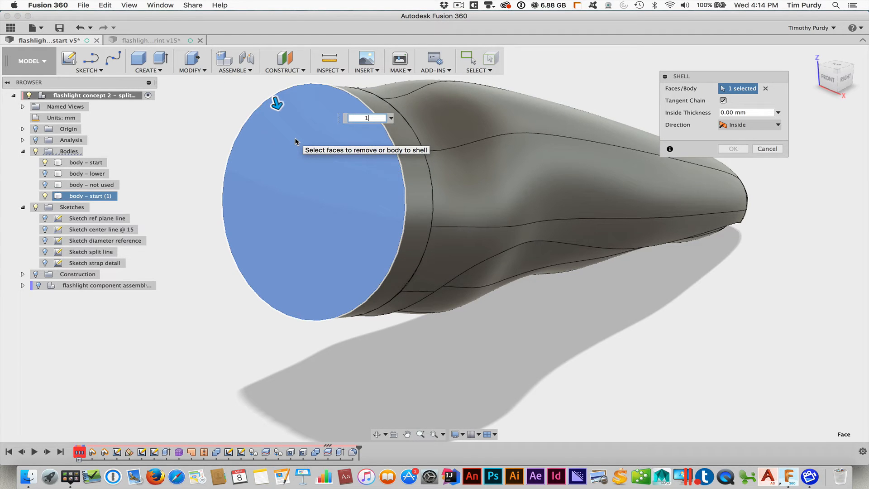
key(Return)
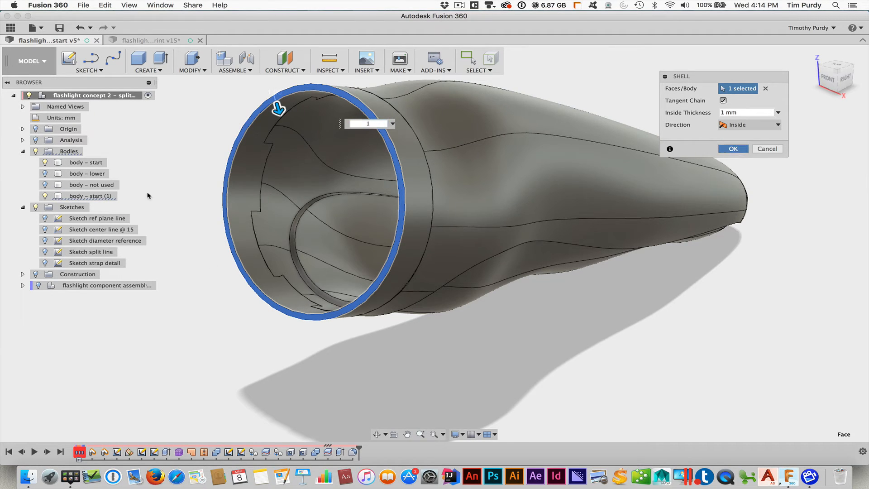
key(Return)
Step: Turn on the section analysis and examine the shelled body's walls and the solid strap end
click(36, 140)
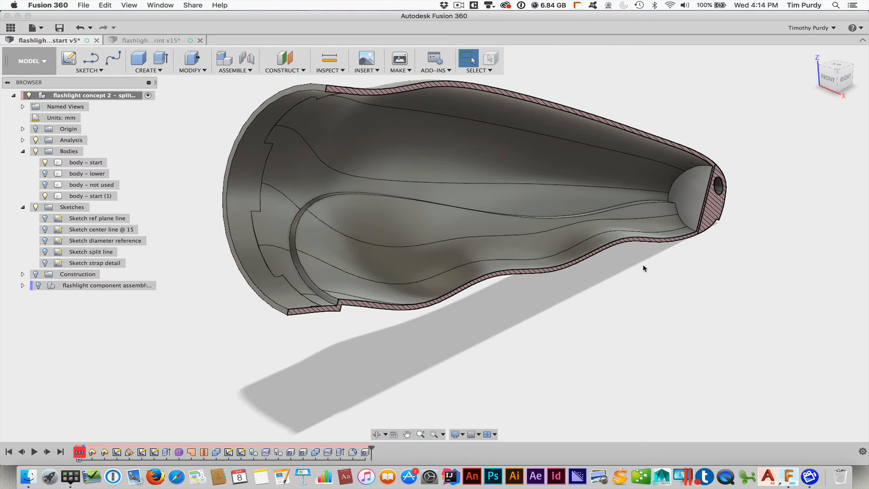
shift+middle_drag(704, 284, 670, 281)
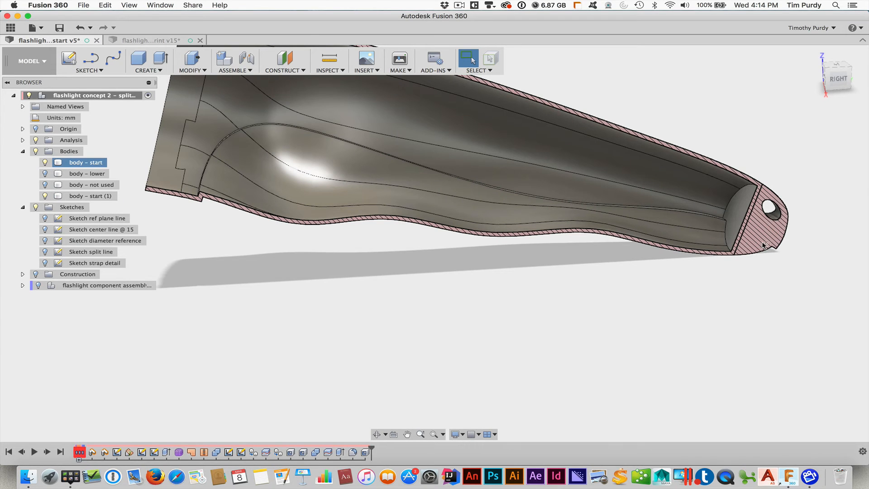
scroll(778, 236, up, 3)
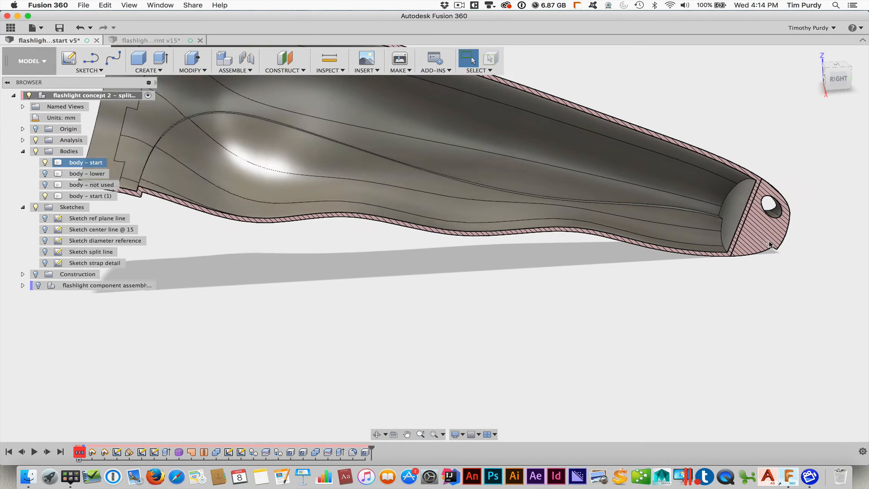
middle_drag(716, 298, 640, 341)
scroll(584, 335, down, 5)
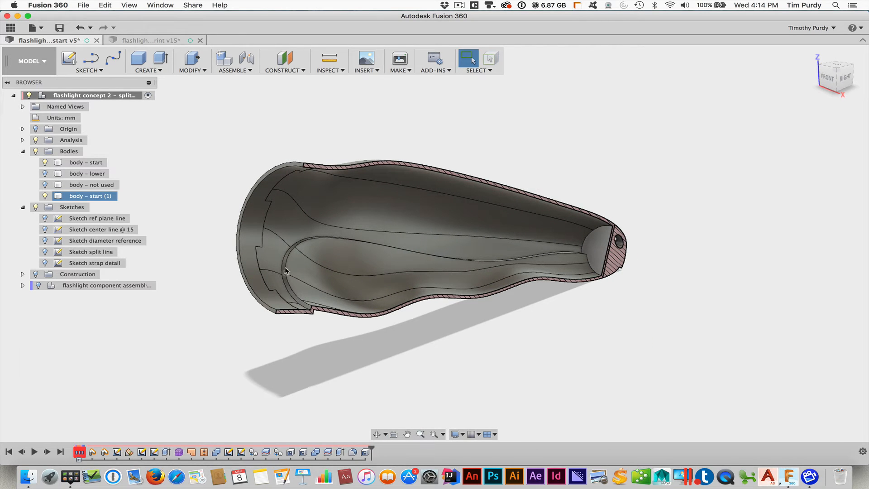
middle_drag(663, 258, 648, 256)
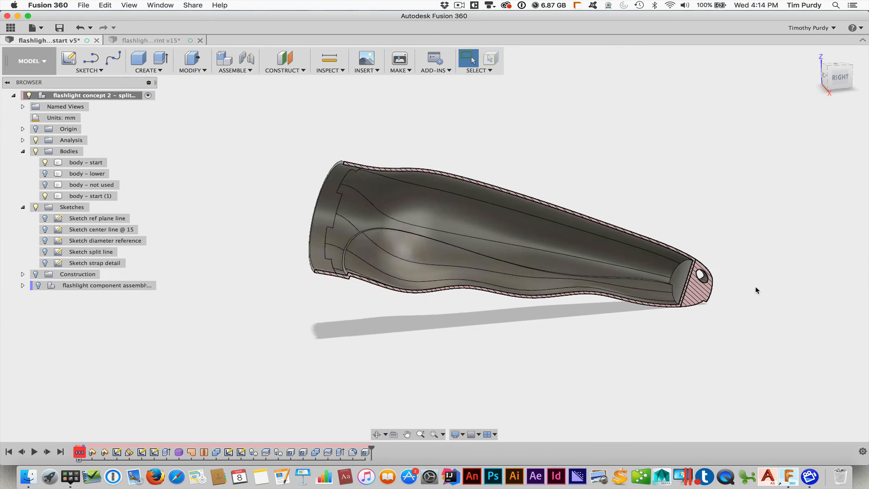
scroll(756, 290, up, 5)
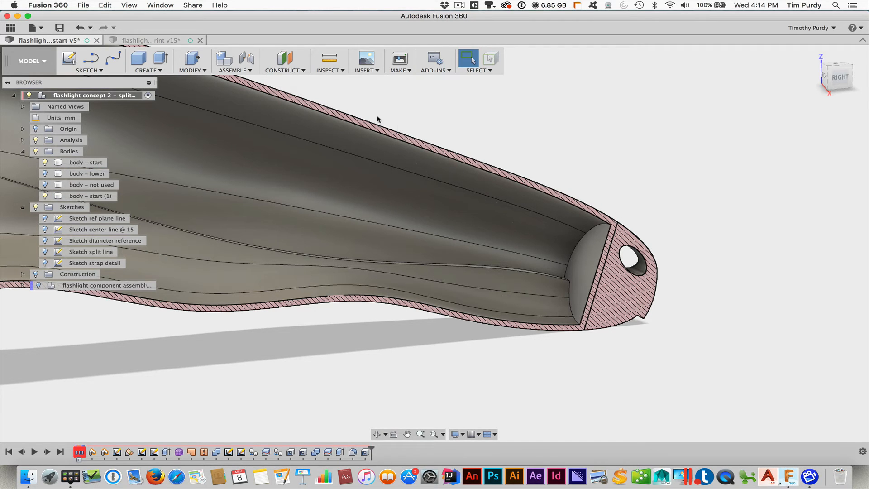
Step: Use Combine to join the solid strap end, body - start, to the shelled body - start (1) without keeping the tool body
click(199, 70)
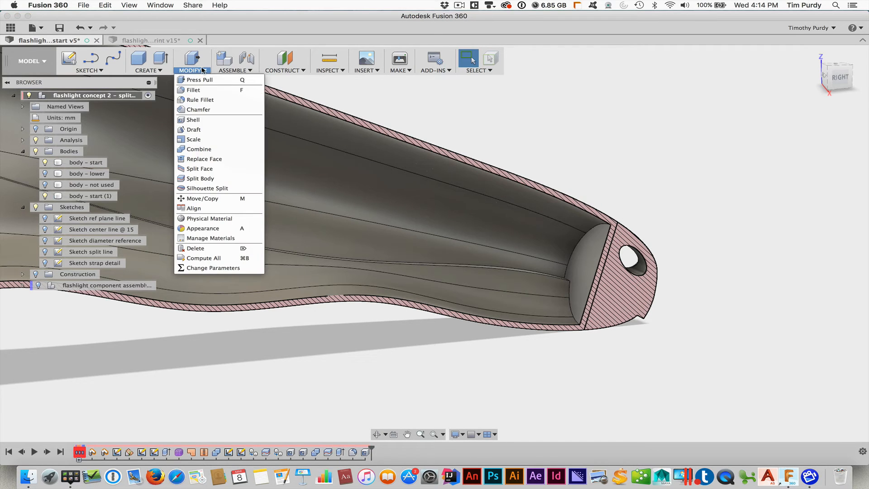
click(199, 149)
click(553, 217)
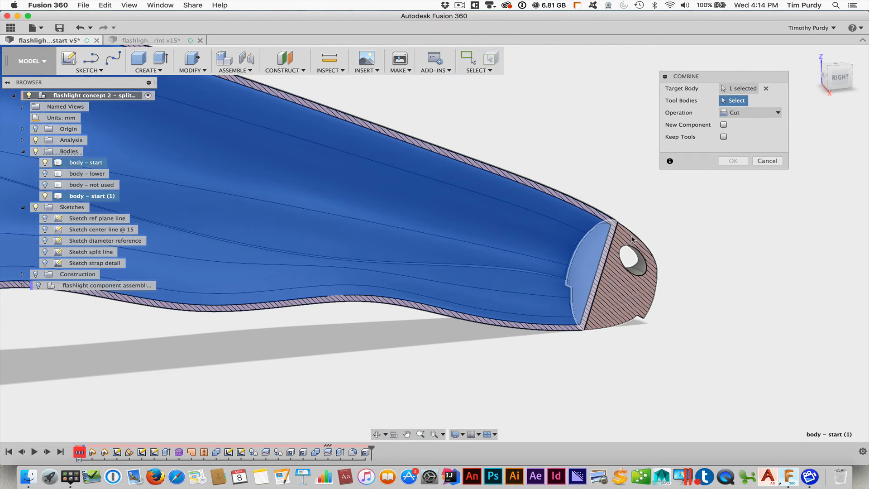
click(631, 247)
click(752, 112)
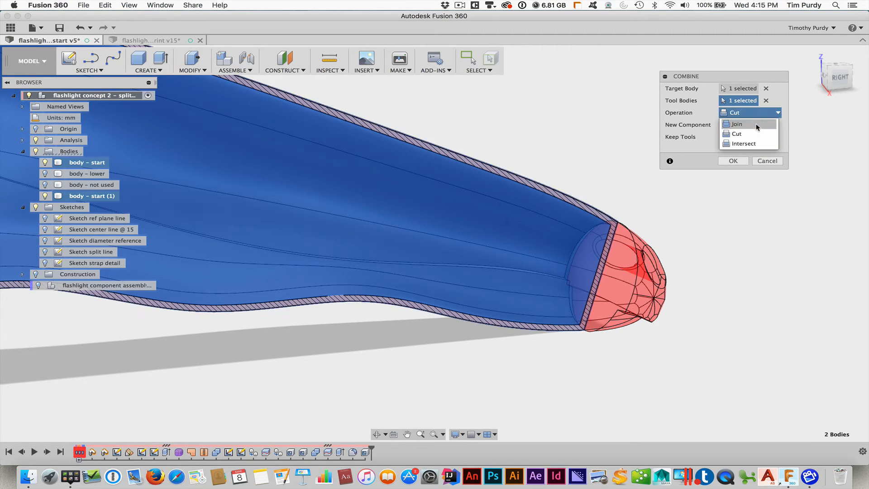
click(745, 124)
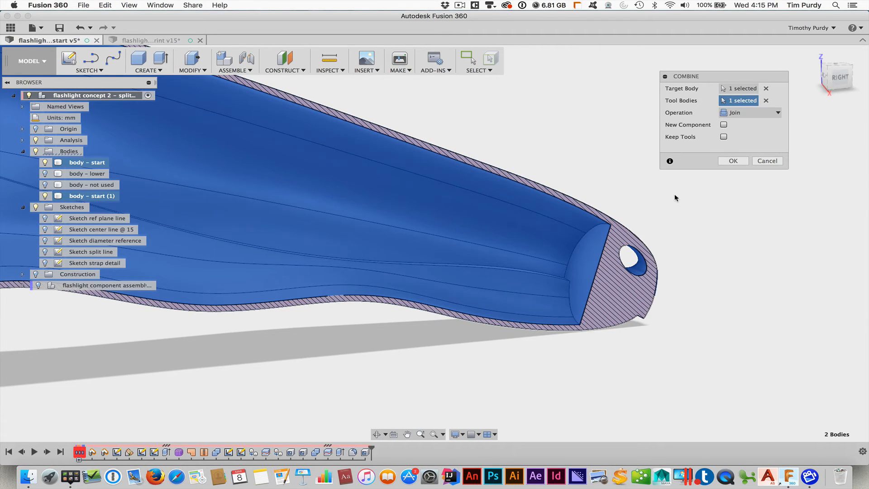
click(733, 160)
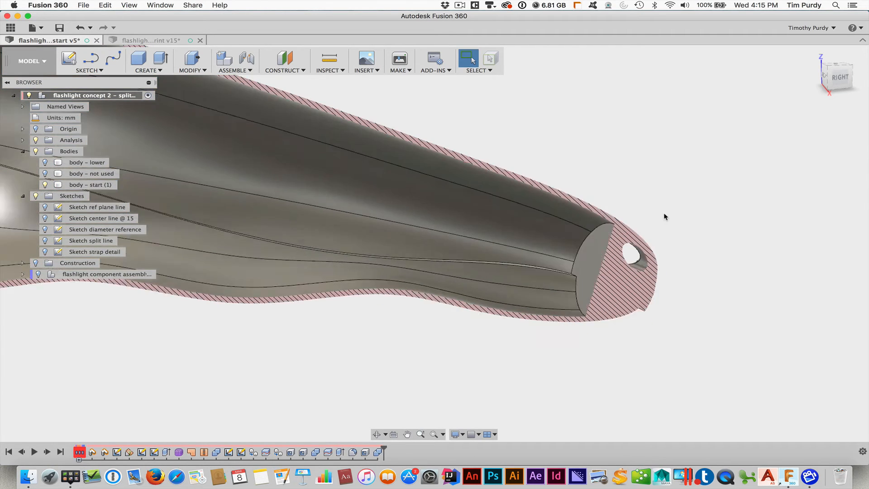
scroll(666, 215, down, 3)
middle_drag(704, 208, 839, 233)
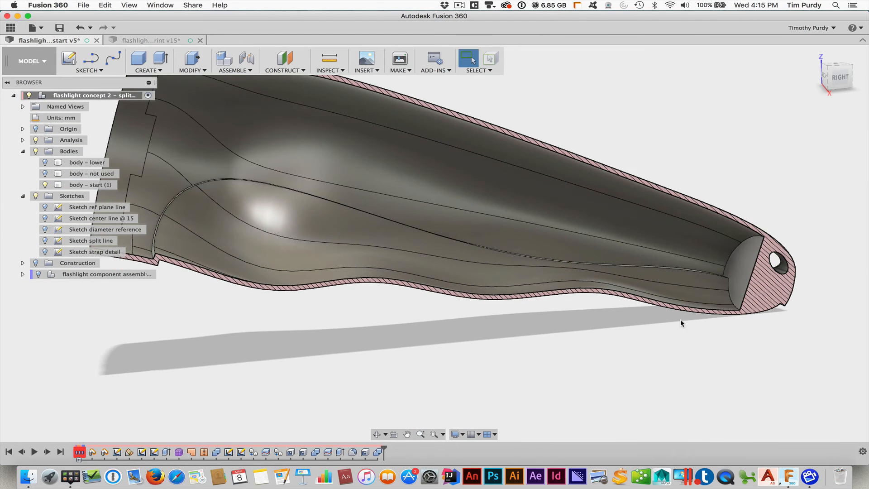
Step: Expand the flashlight component assembly and make it visible inside the shelled body
middle_drag(644, 355, 703, 357)
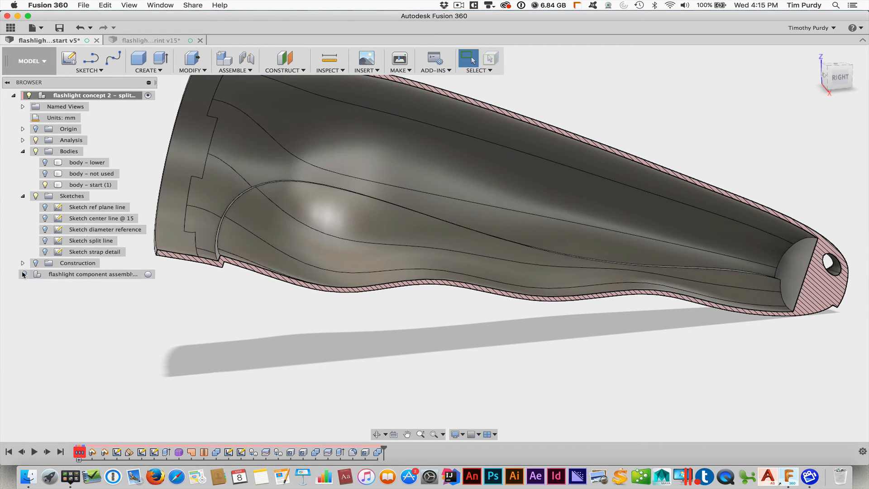
click(24, 273)
click(39, 274)
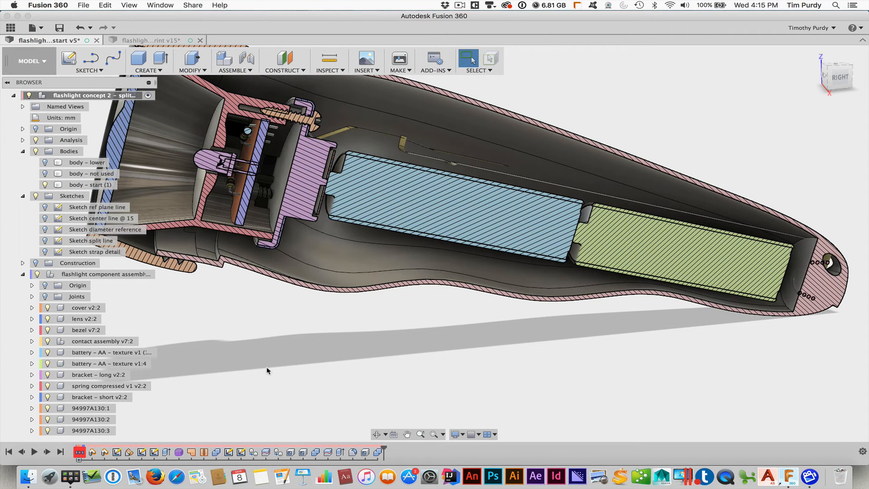
Step: Move the long bracket and compressed spring together out of the solid strap end toward the batteries with Free Move
click(117, 388)
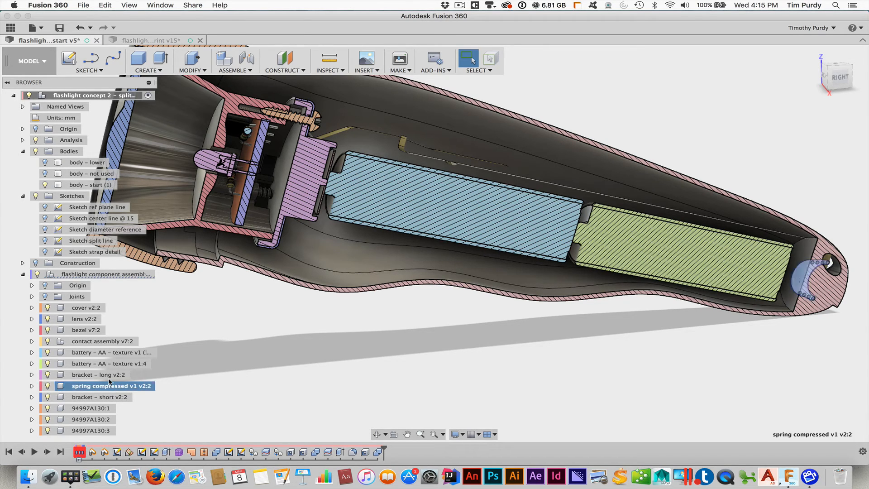
shift+click(108, 376)
right_click(109, 378)
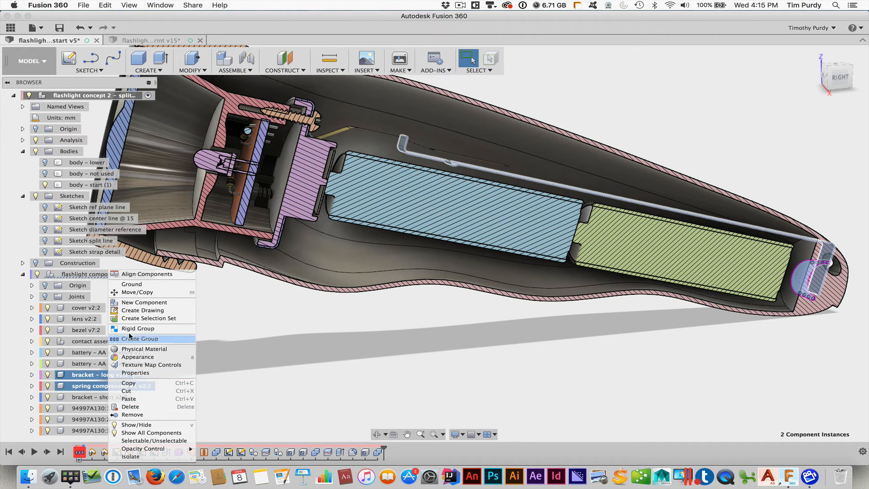
click(123, 293)
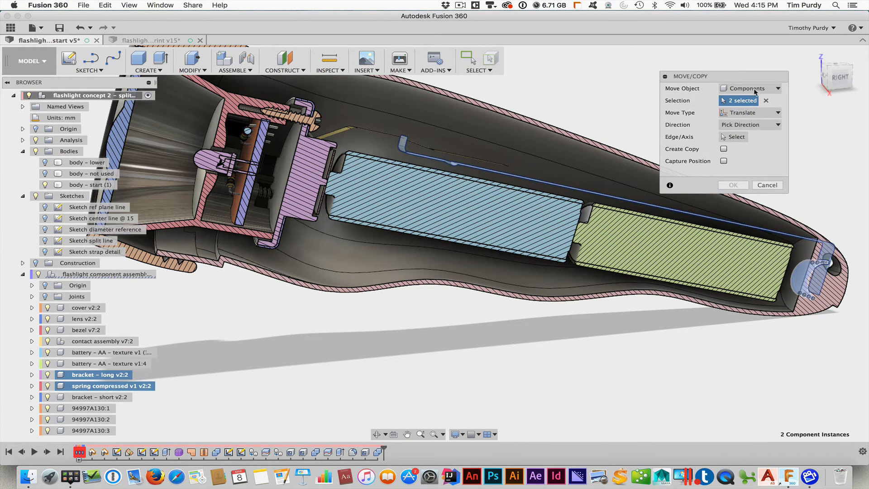
click(753, 113)
click(750, 121)
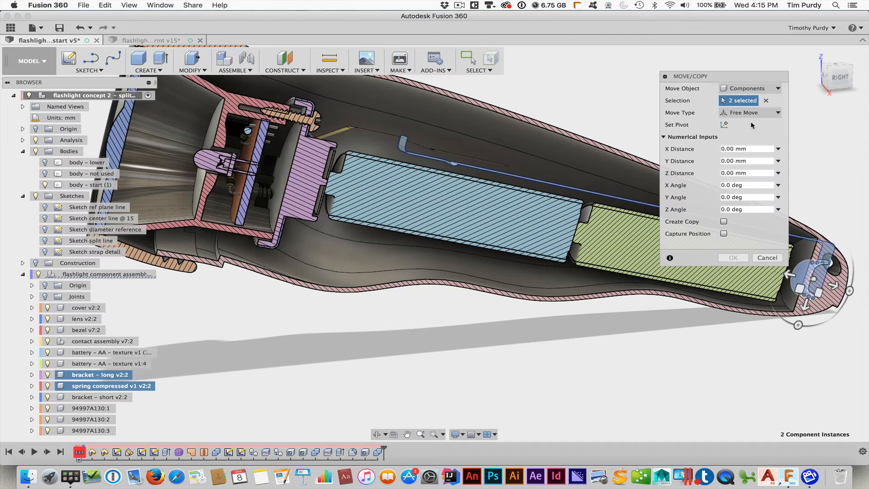
drag(790, 274, 766, 275)
click(732, 258)
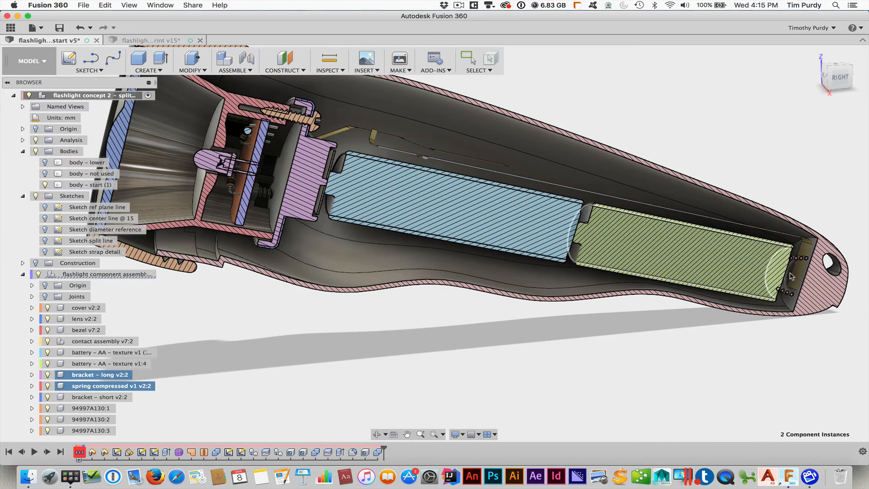
Step: Show body - lower together with the sectioned flashlight assembly, and collapse the assembly's component list
shift+middle_drag(778, 349, 506, 324)
scroll(656, 272, up, 5)
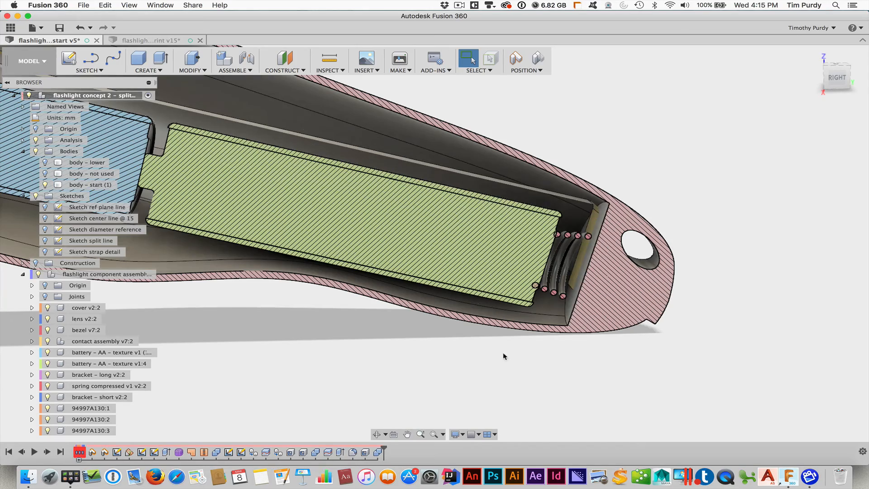
scroll(503, 355, down, 5)
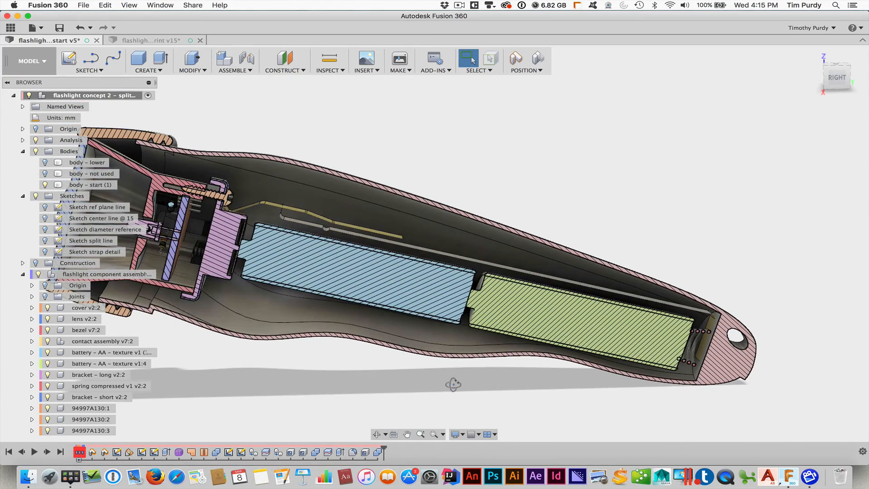
mouse_move(453, 384)
shift+middle_down()
mouse_move(507, 382)
mouse_move(619, 351)
mouse_move(443, 374)
shift+middle_up()
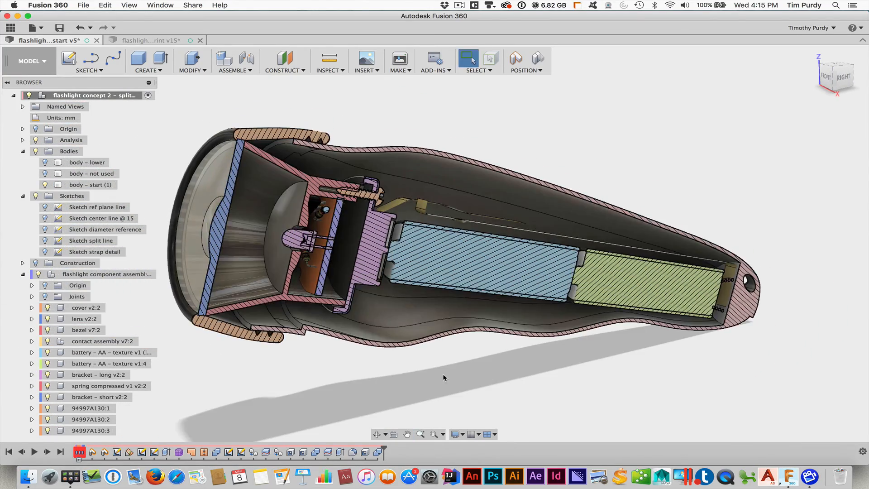
click(45, 162)
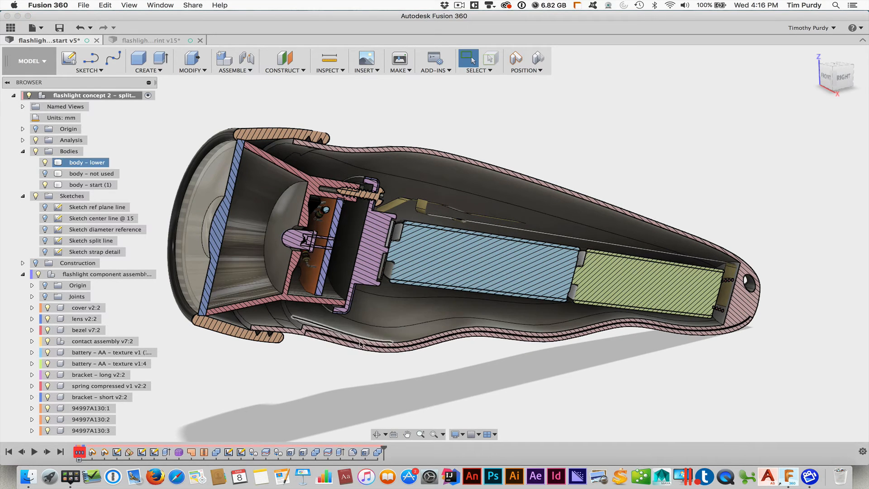
mouse_move(381, 367)
shift+middle_down()
mouse_move(449, 351)
mouse_move(376, 366)
shift+middle_up()
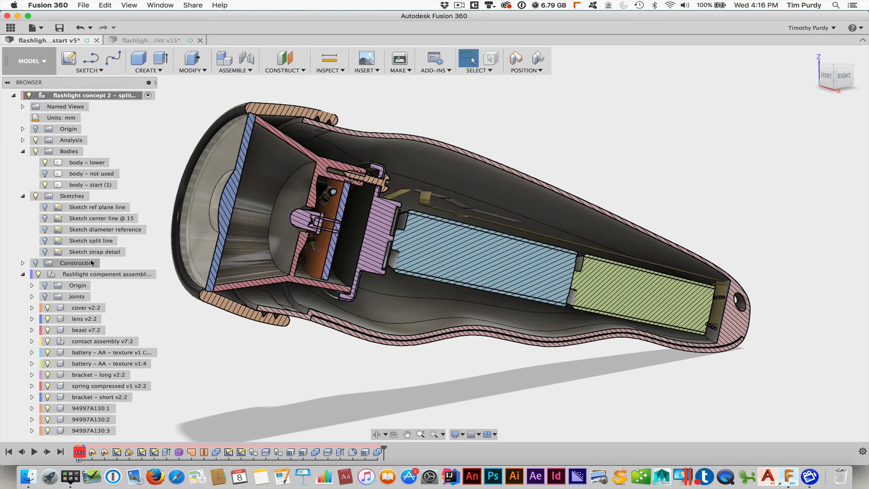
click(23, 275)
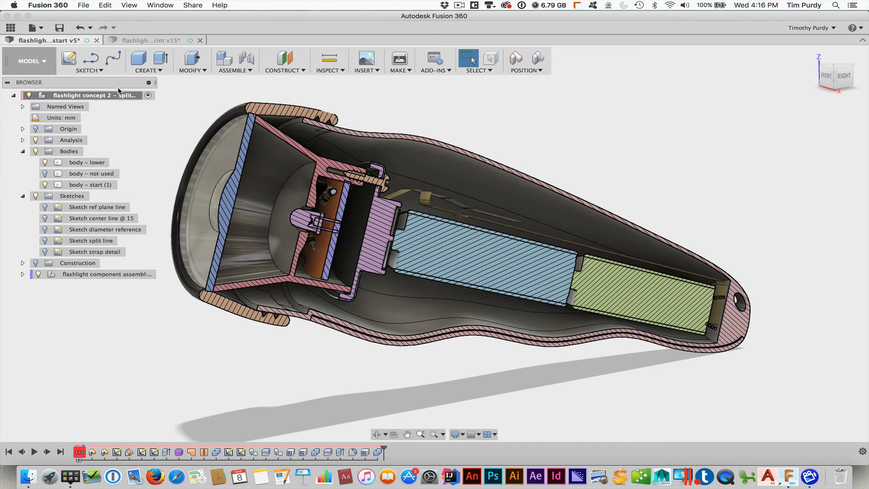
Step: Start a sketch on the YZ plane, capturing the current position of the moved components
click(69, 58)
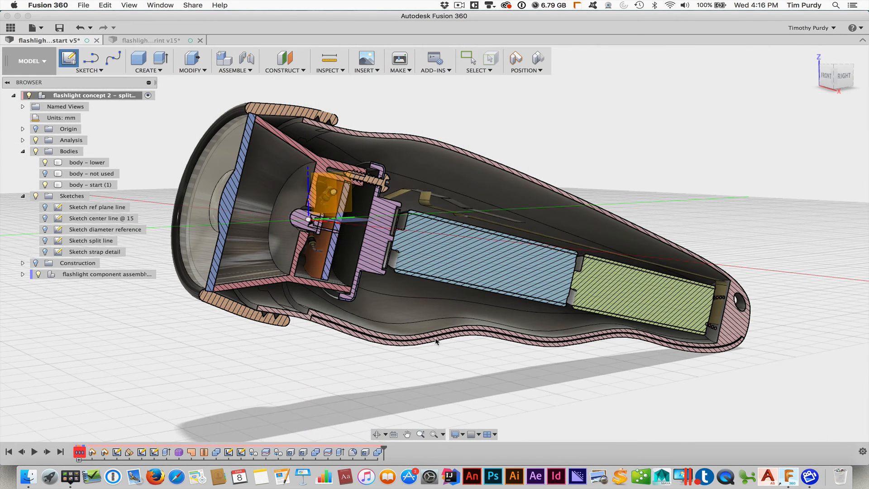
scroll(444, 353, down, 5)
mouse_move(444, 354)
shift+middle_down()
mouse_move(452, 370)
mouse_move(435, 366)
shift+middle_up()
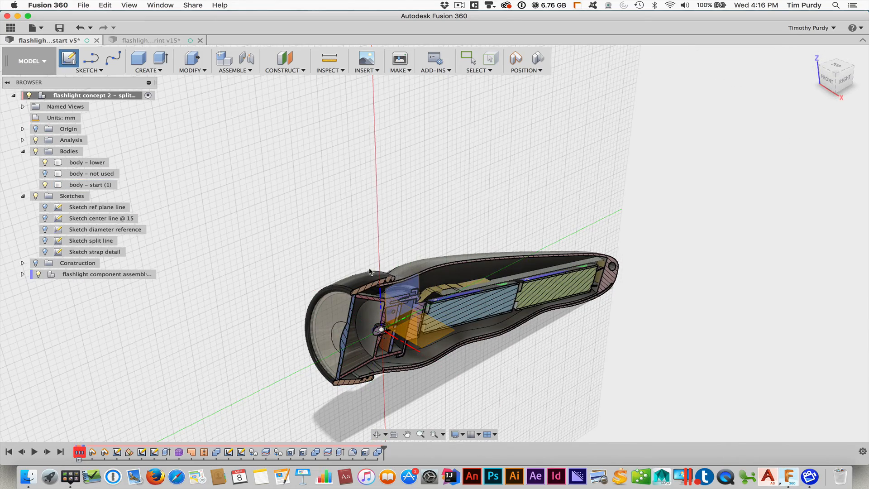
click(417, 288)
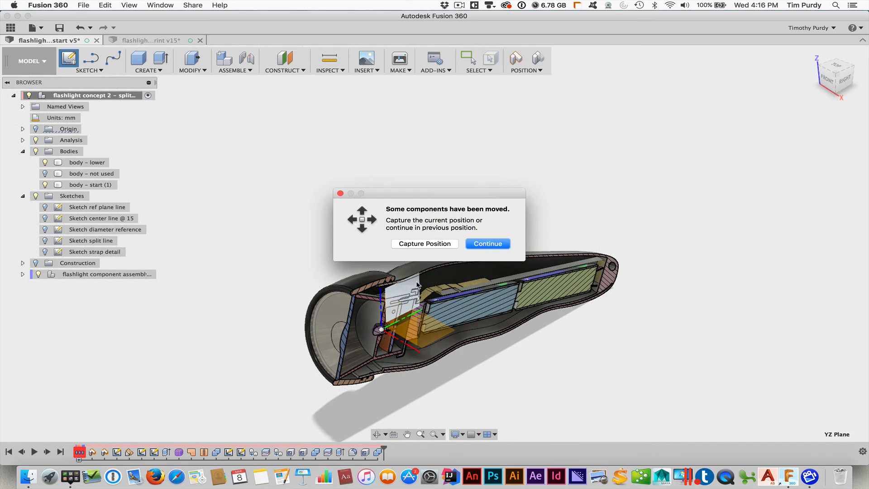
click(431, 243)
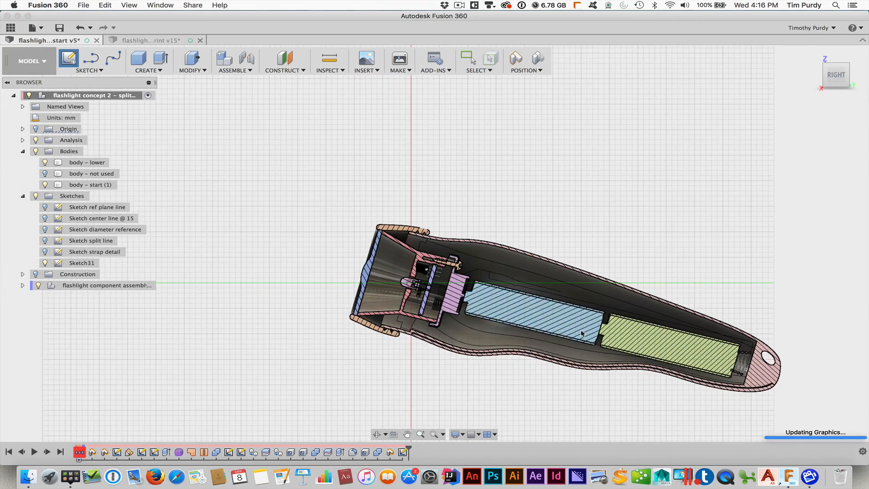
scroll(608, 335, up, 3)
middle_drag(657, 201, 654, 148)
scroll(653, 149, down, 1)
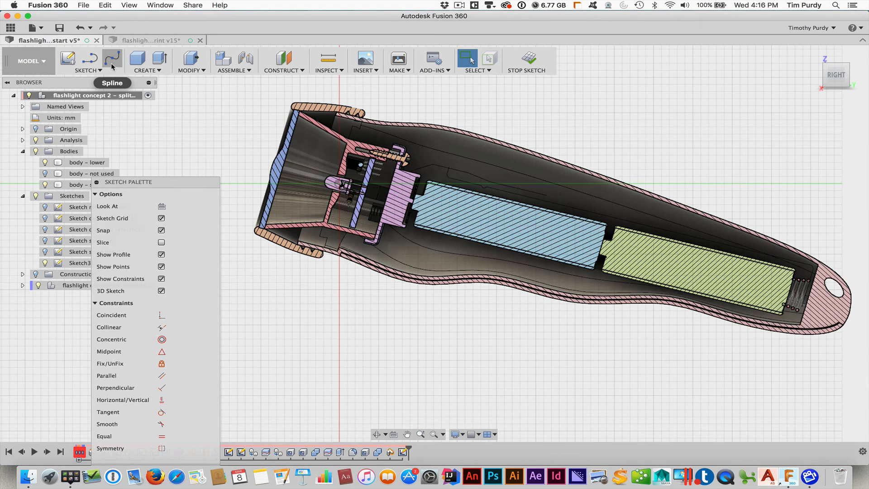
Step: Turn off grid snapping for the line sketch
click(91, 60)
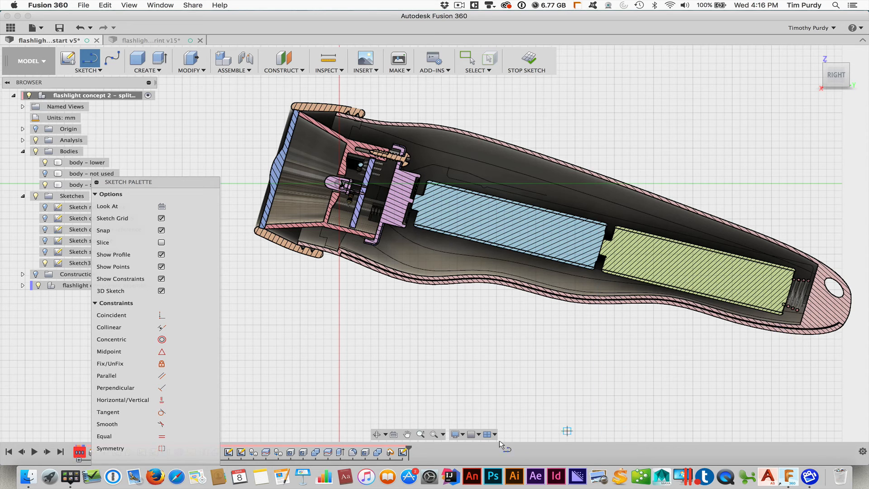
click(474, 434)
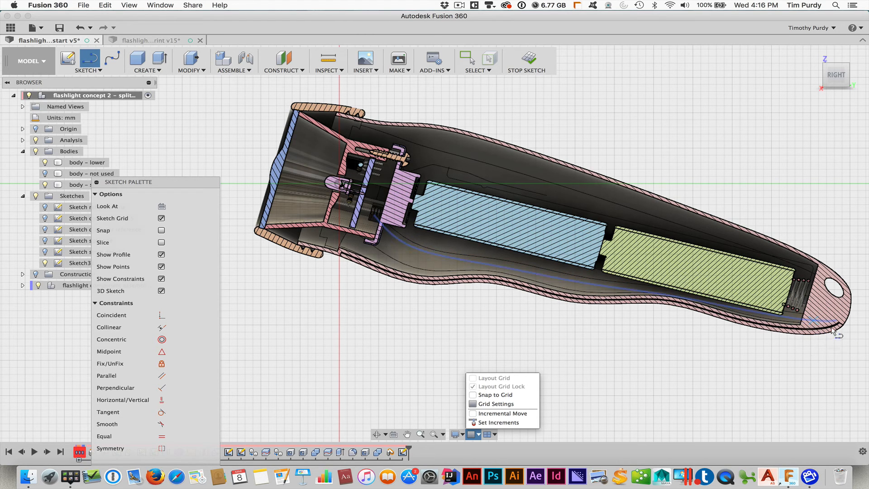
click(852, 334)
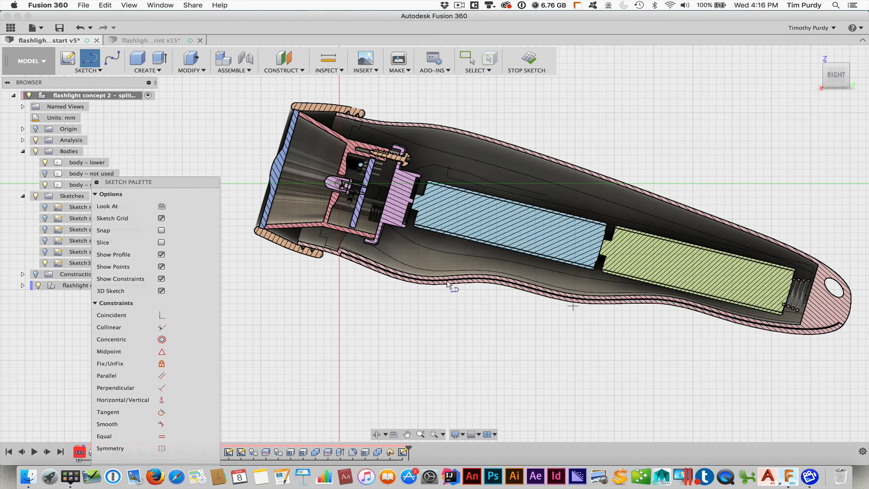
Step: Sketch a line from the solid strap end along the batteries' underside to behind the lamp bracket, continuing down through the lower wall
click(422, 237)
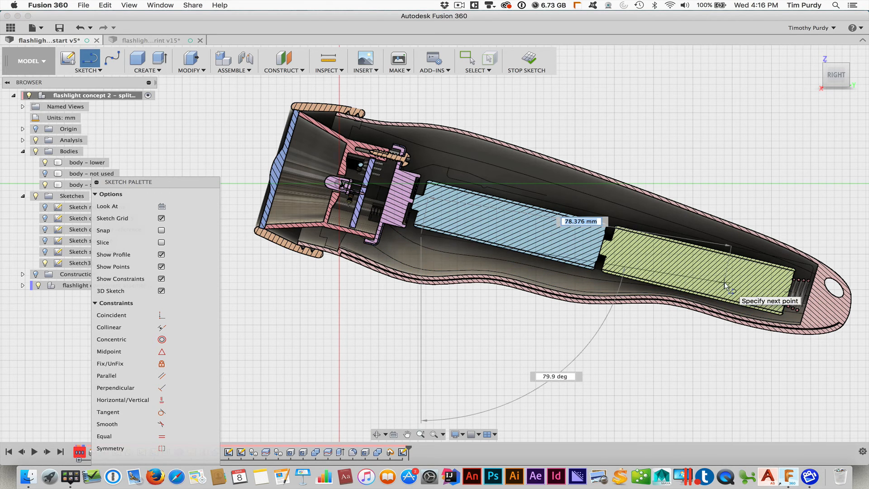
key(Escape)
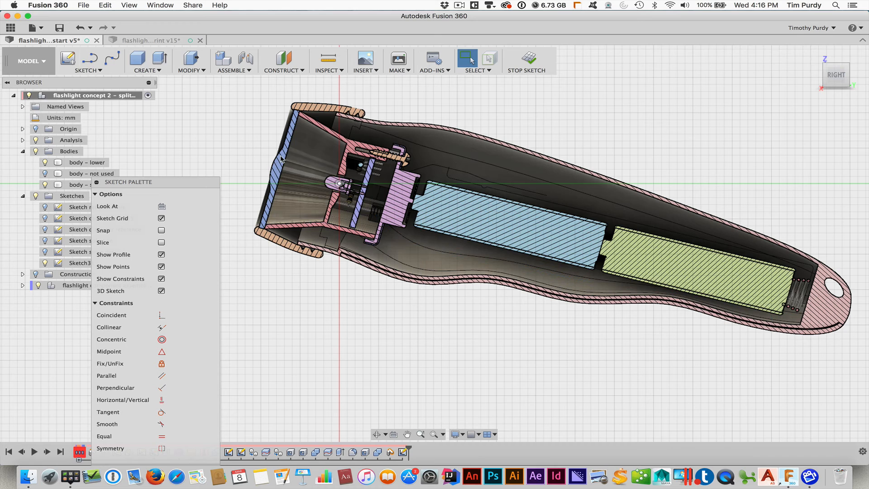
click(91, 58)
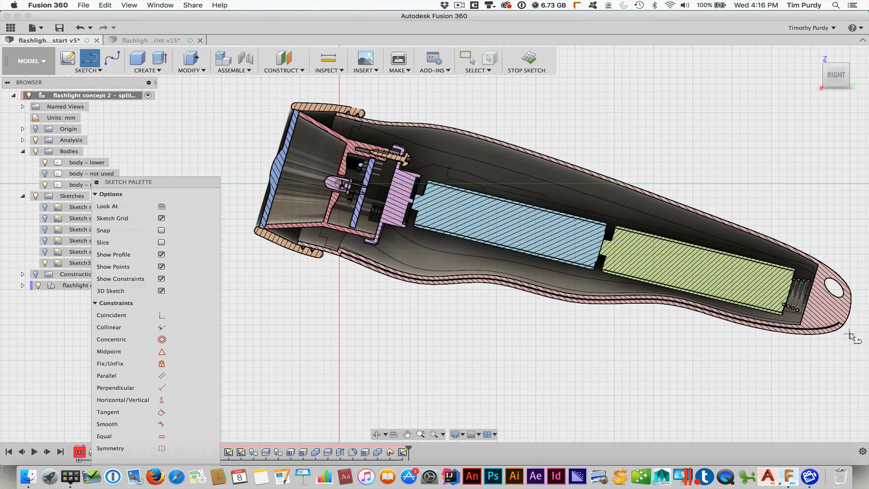
click(810, 321)
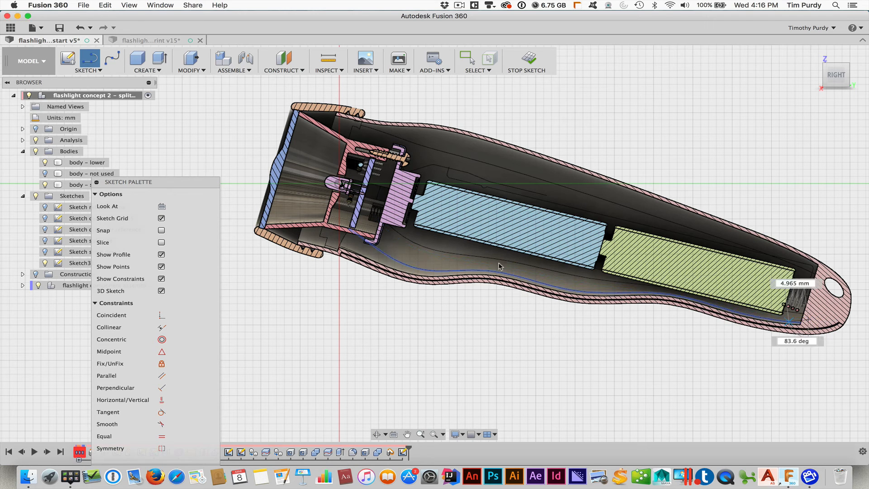
click(413, 234)
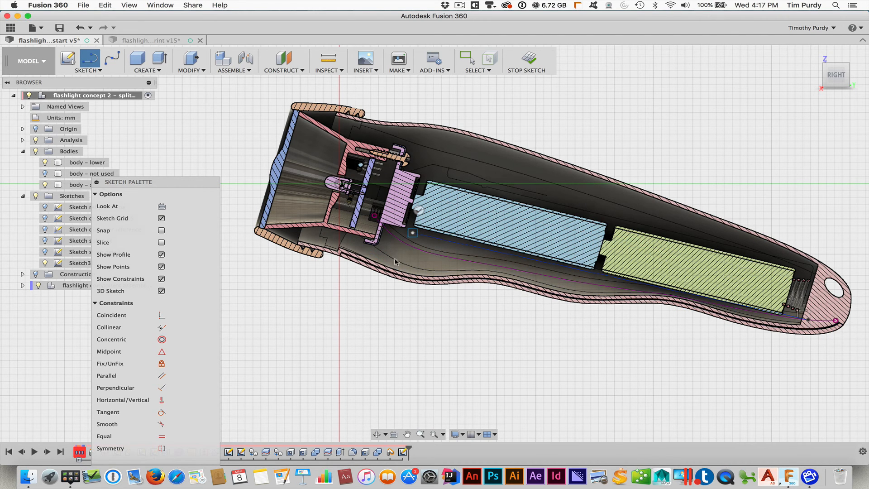
click(395, 299)
drag(394, 299, 412, 313)
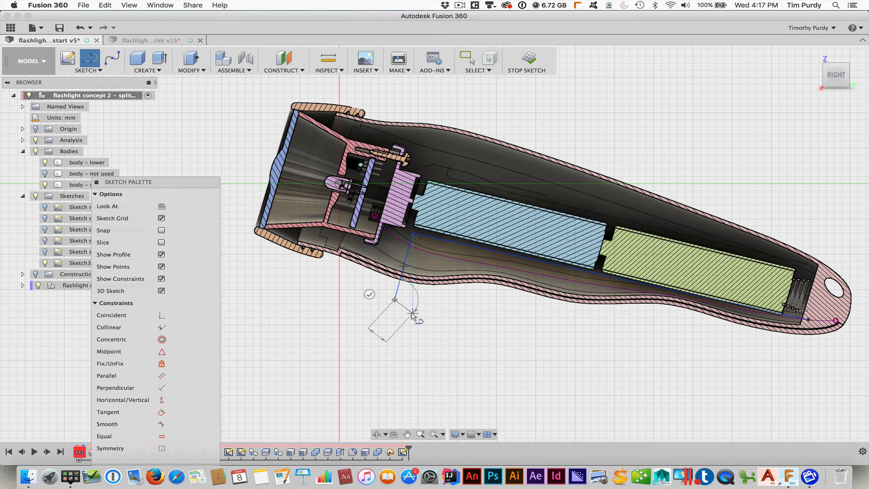
click(369, 294)
Step: Delete the constraint at the line's strap-end point, move that point to about Y 121.1, Z -40.3 mm, and finish the sketch
scroll(776, 320, up, 3)
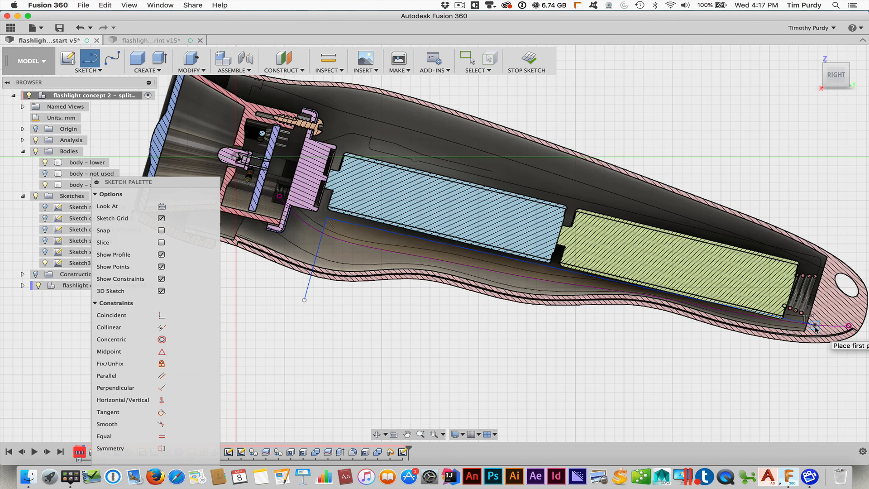
click(468, 59)
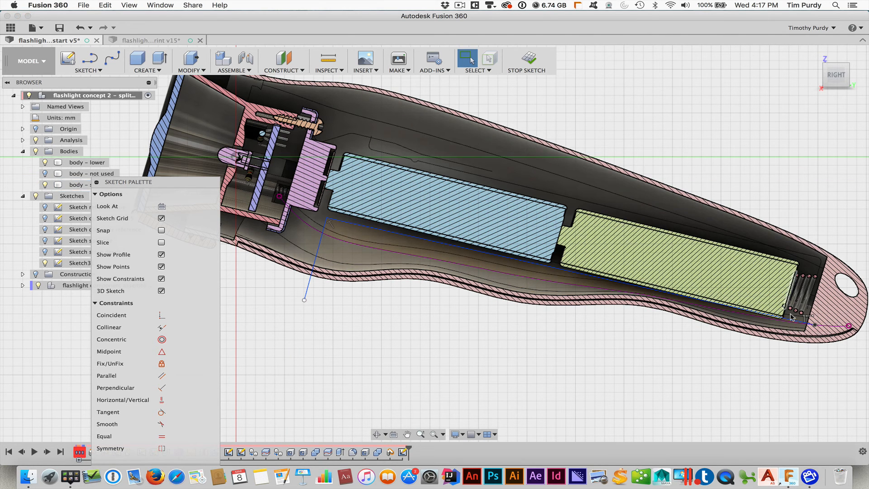
click(816, 325)
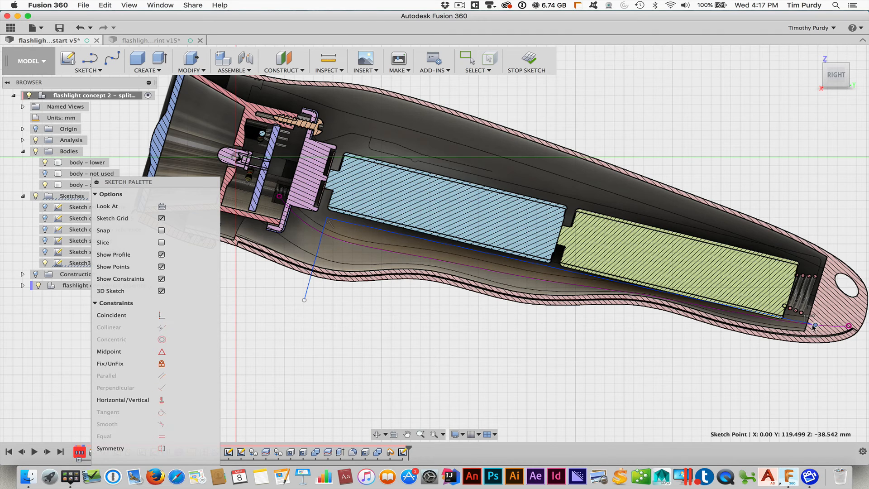
click(808, 316)
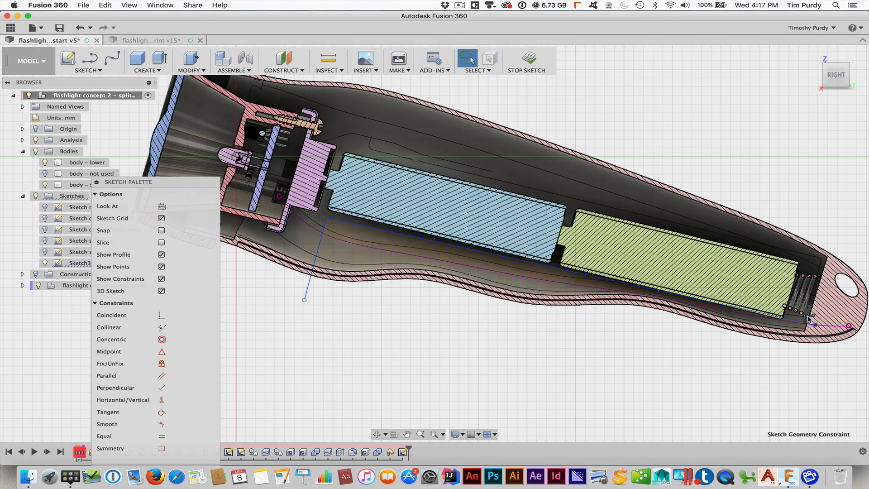
key(Delete)
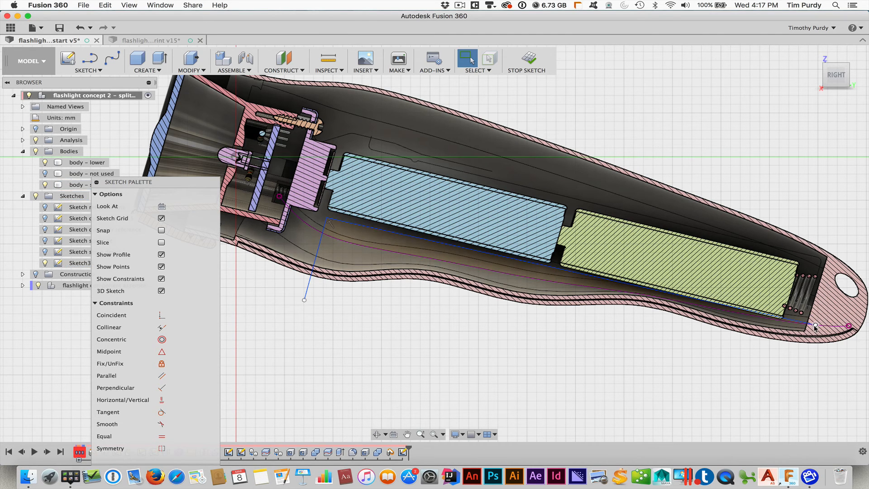
mouse_move(815, 326)
mouse_down()
mouse_move(810, 332)
mouse_move(823, 334)
mouse_up()
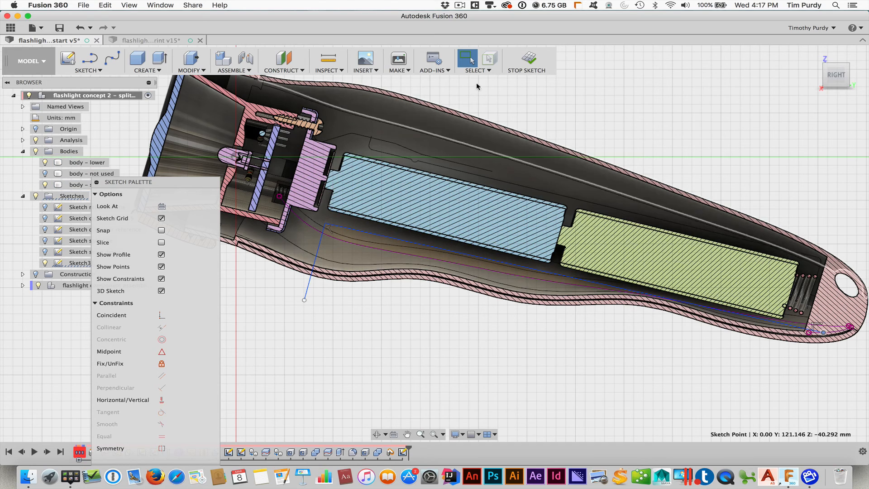
click(530, 53)
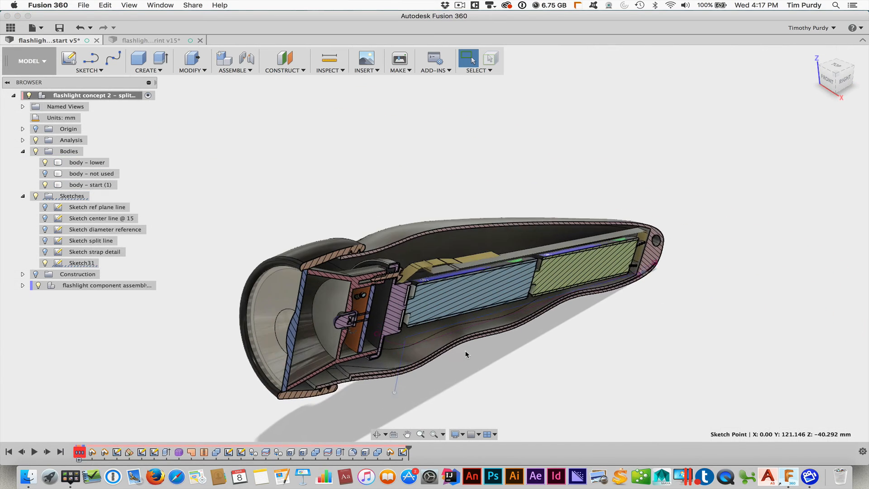
mouse_move(512, 357)
shift+middle_down()
mouse_move(567, 306)
mouse_move(562, 296)
shift+middle_up()
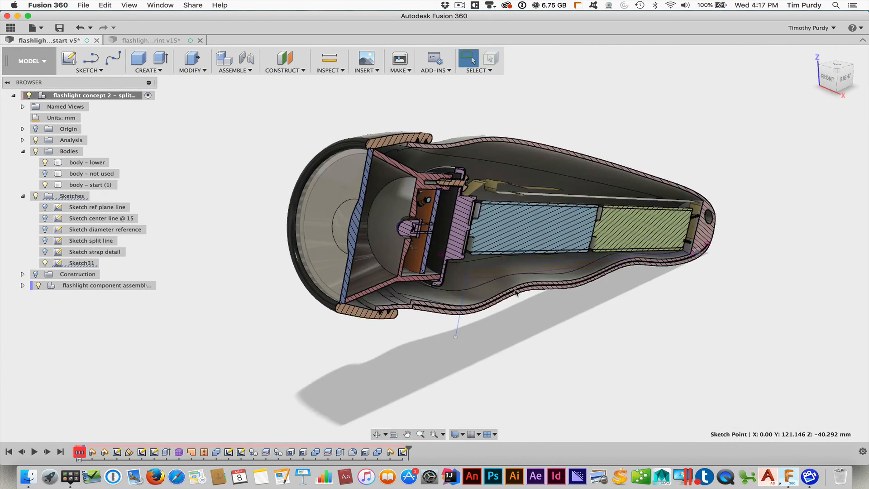
Step: Set up a rib from the sketched line beneath the batteries with a symmetric thickness of 2 mm
click(192, 70)
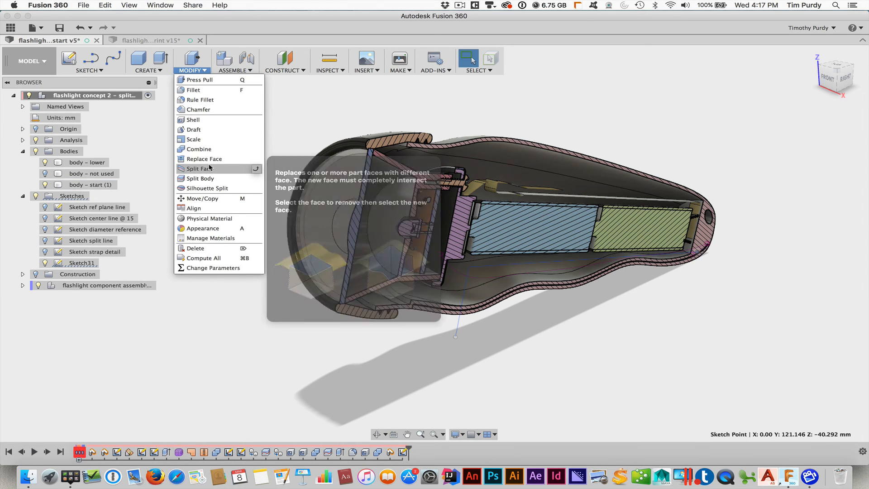
click(148, 71)
click(148, 71)
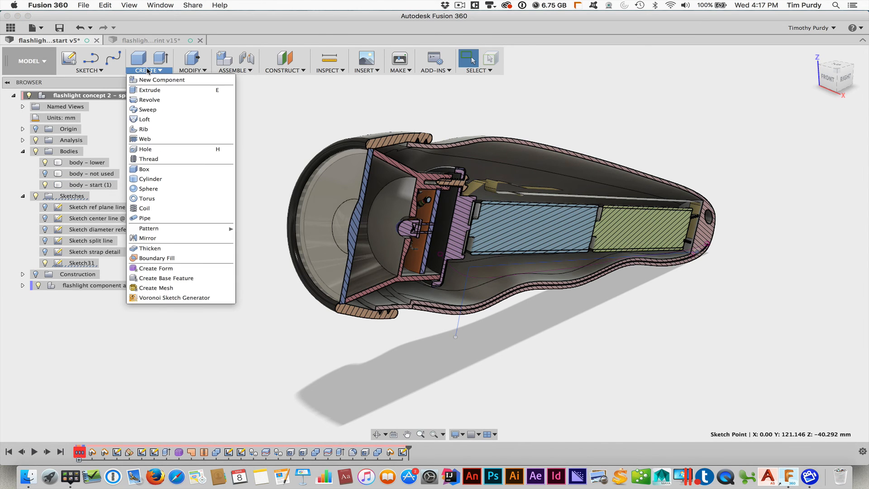
click(153, 130)
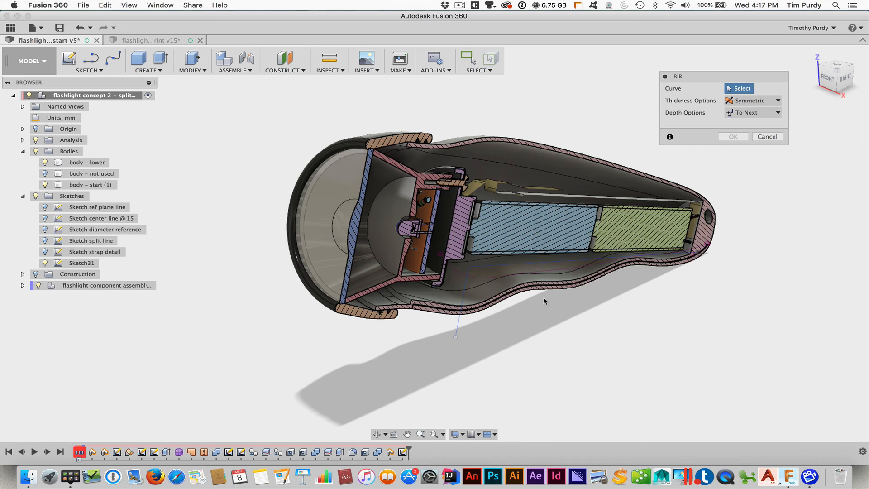
click(497, 267)
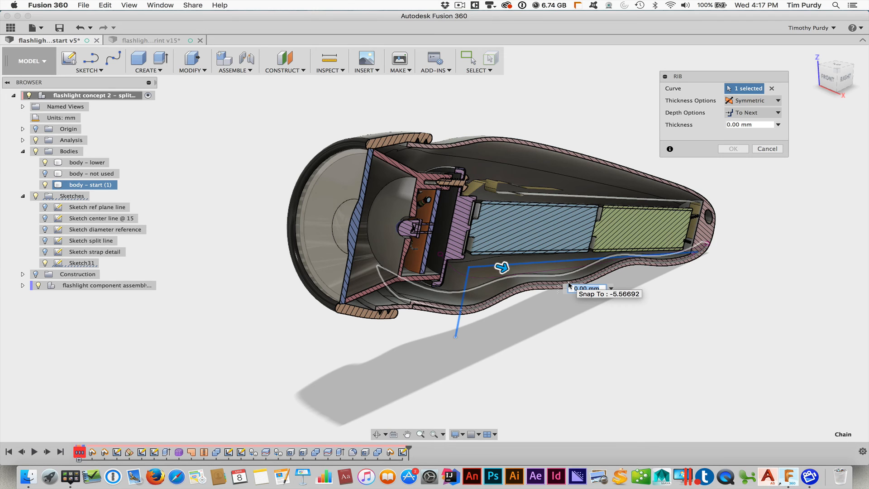
key(Return)
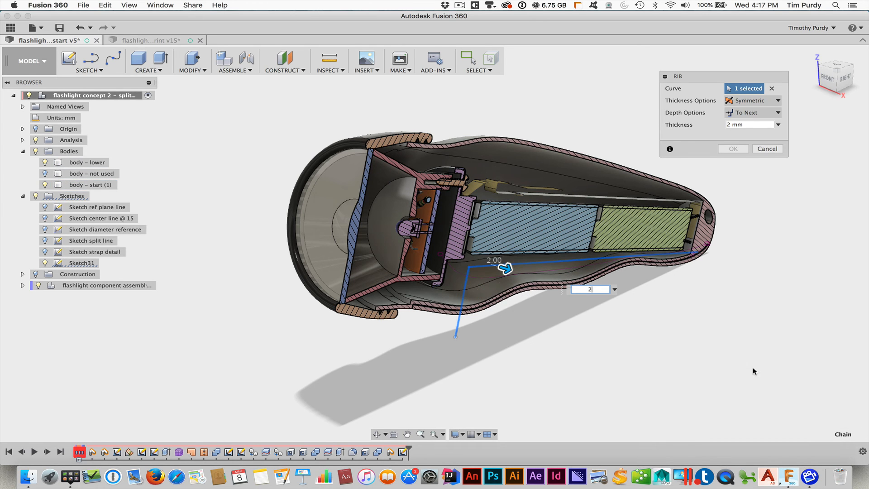
Step: Switch the rib to a set depth, extend it about -9.014 mm toward the body's lower wall, and create it
click(750, 114)
click(748, 134)
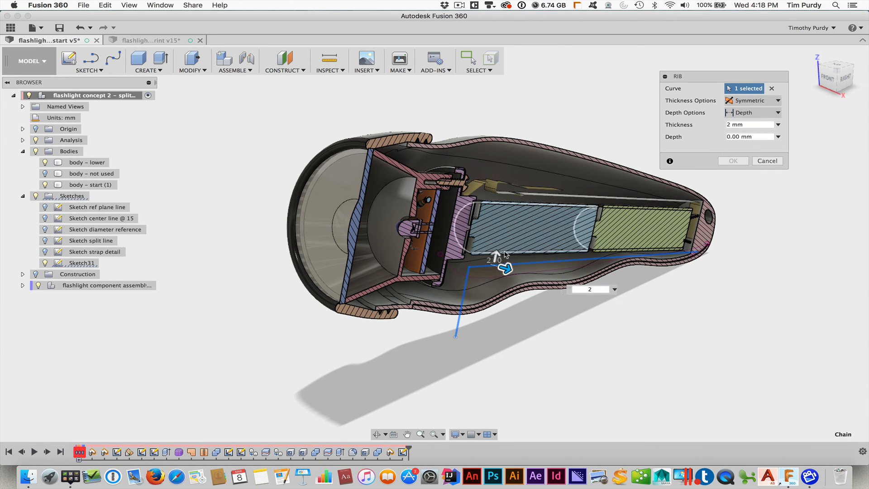
drag(496, 257, 485, 307)
shift+middle_drag(470, 357, 491, 355)
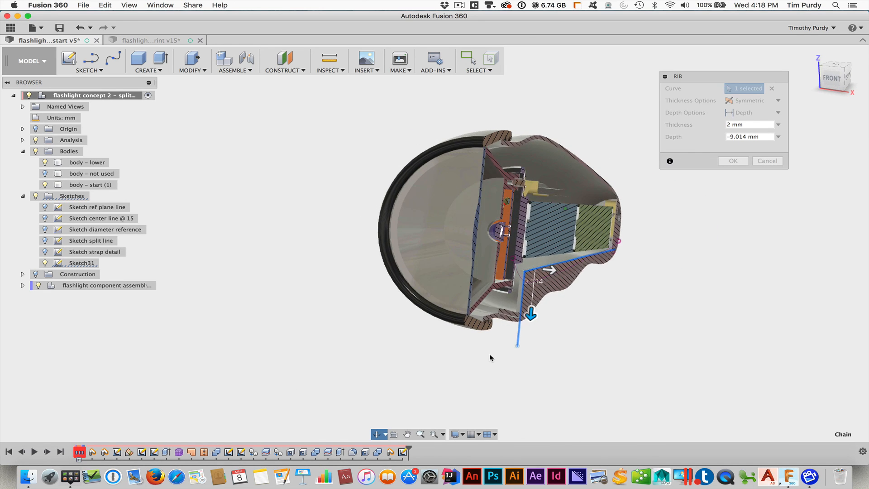
click(734, 161)
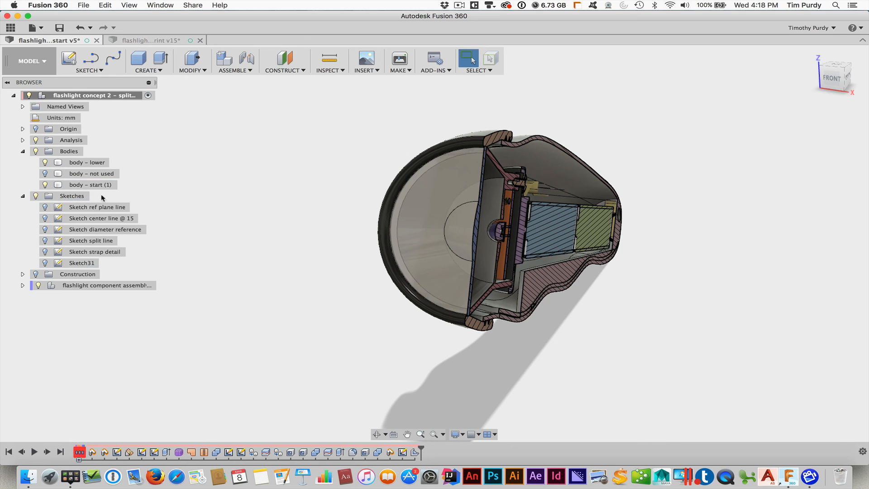
Step: Hide the flashlight component assembly and the section analysis, and view the new rib inside the whole hollow body
click(36, 140)
click(36, 141)
click(22, 140)
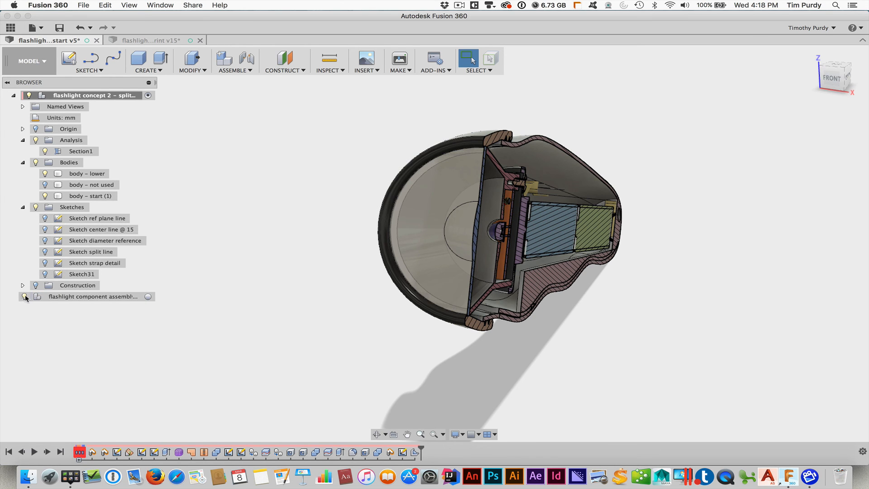
click(24, 296)
click(39, 274)
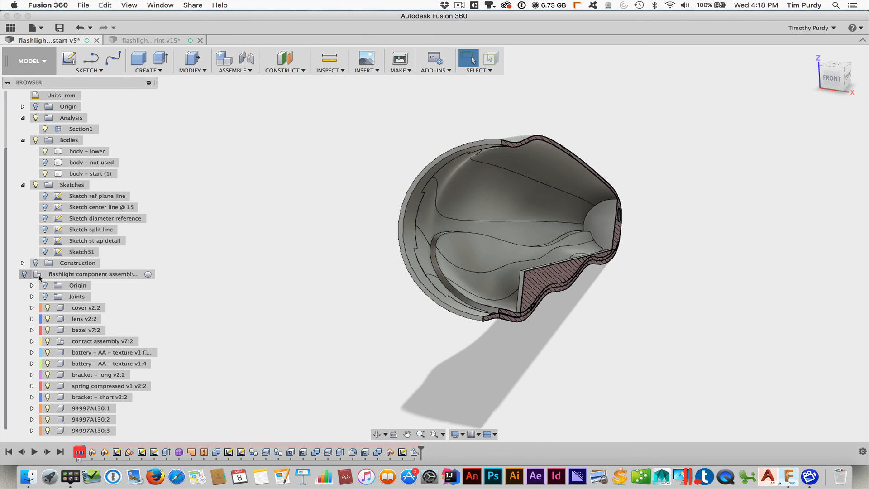
click(36, 118)
shift+middle_drag(540, 346, 551, 354)
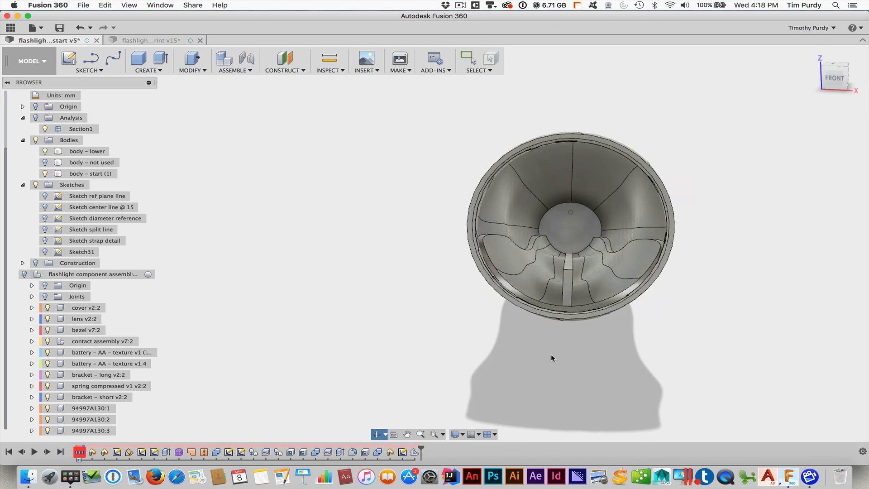
shift+middle_drag(656, 369, 641, 378)
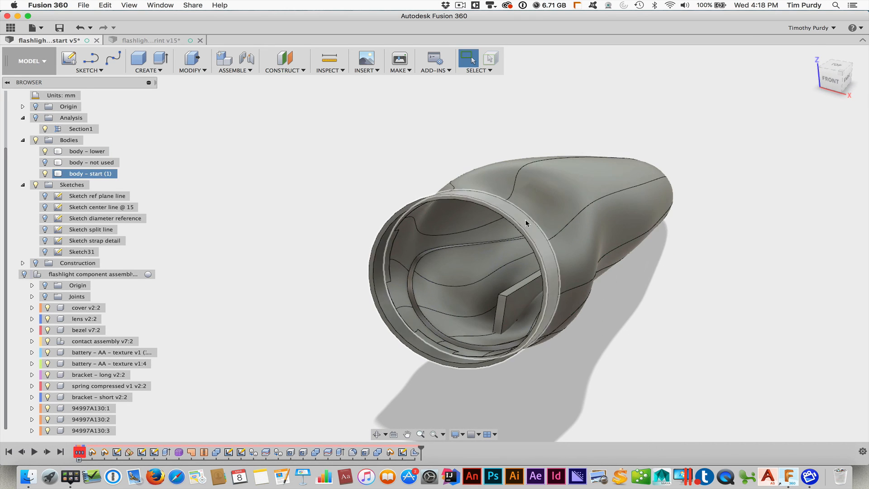
shift+middle_drag(675, 307, 653, 301)
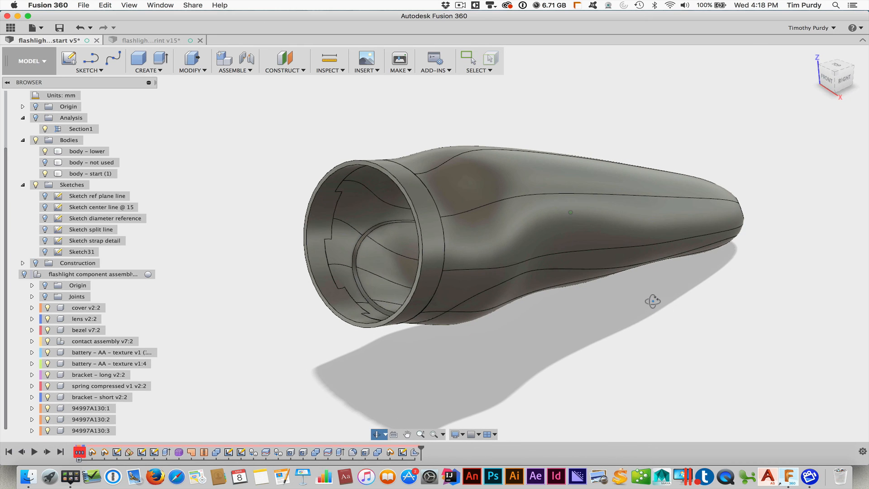